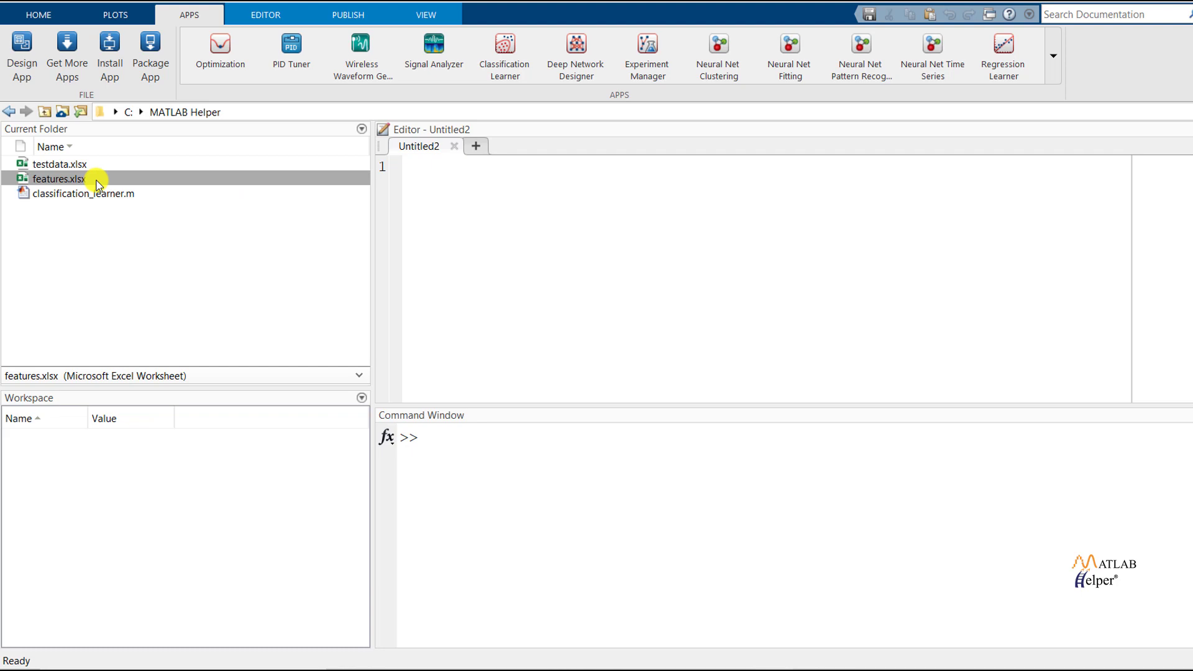
# Preview features.xlsx, then close the preview without importing
pyautogui.click(96, 181)
pyautogui.doubleClick(96, 182)
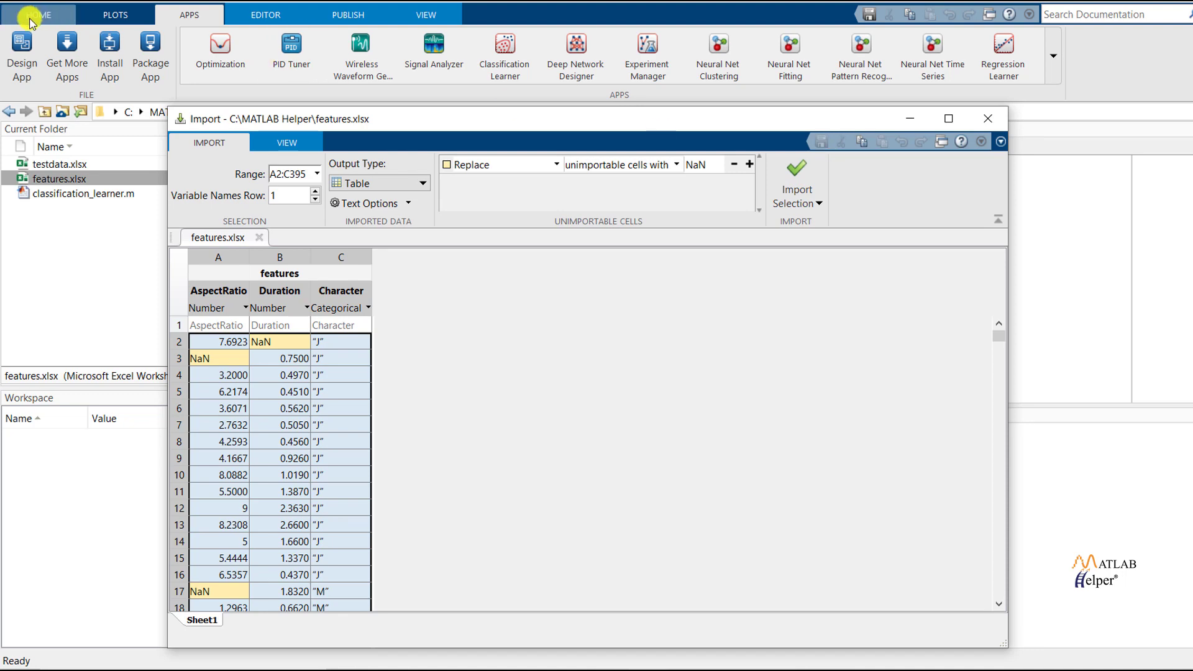
pyautogui.click(974, 118)
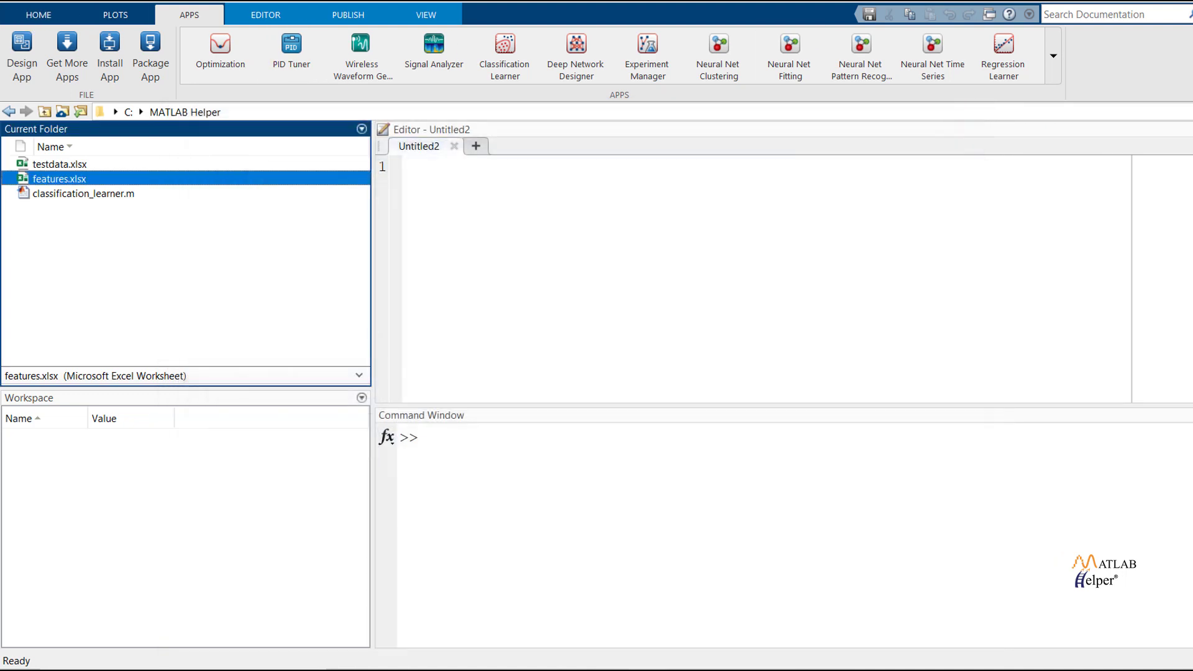
# Import features.xlsx via Import Data as the 394x3 features table, then close the Import window
pyautogui.click(38, 15)
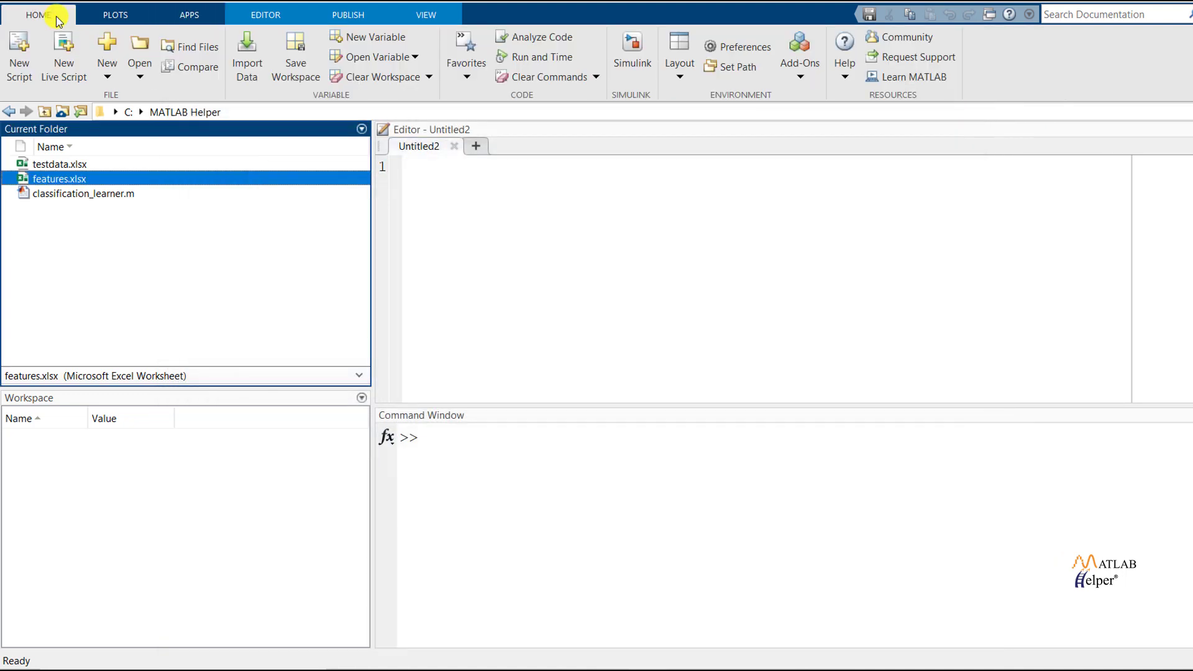
pyautogui.click(257, 47)
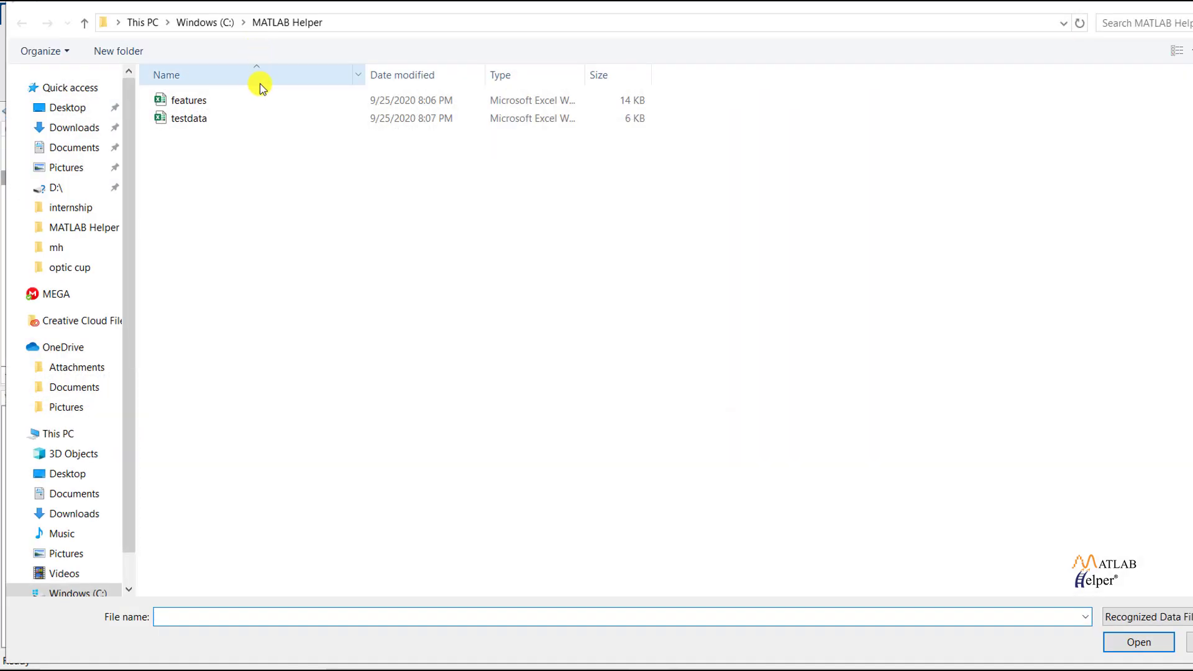
pyautogui.click(256, 100)
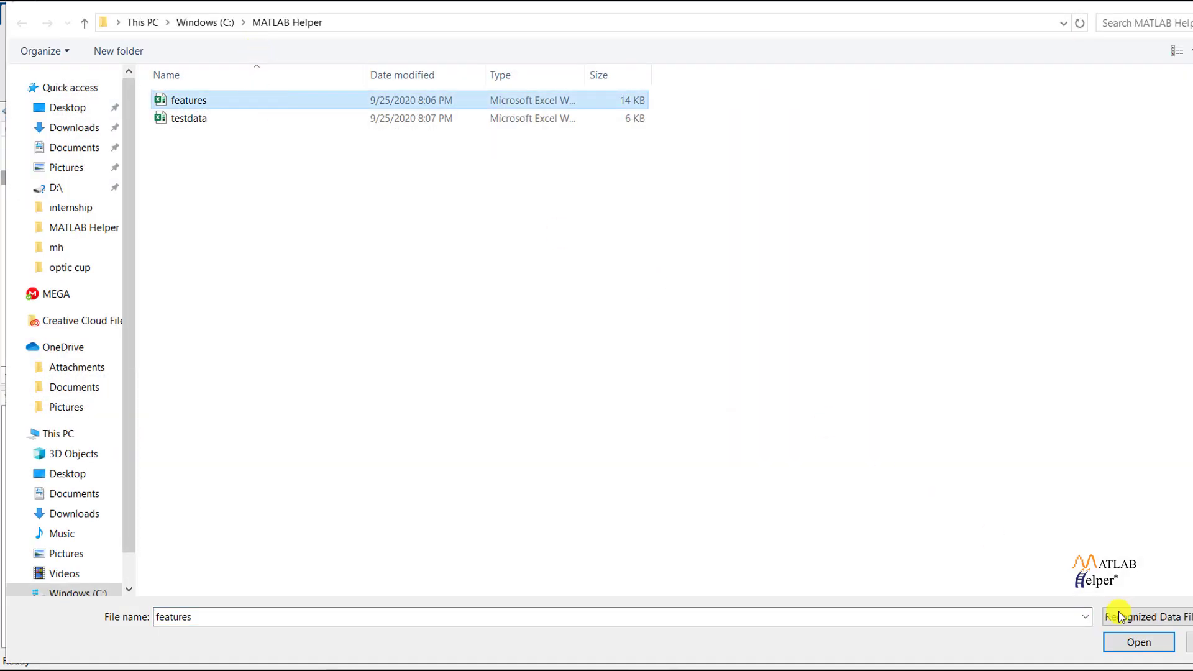
pyautogui.click(1139, 642)
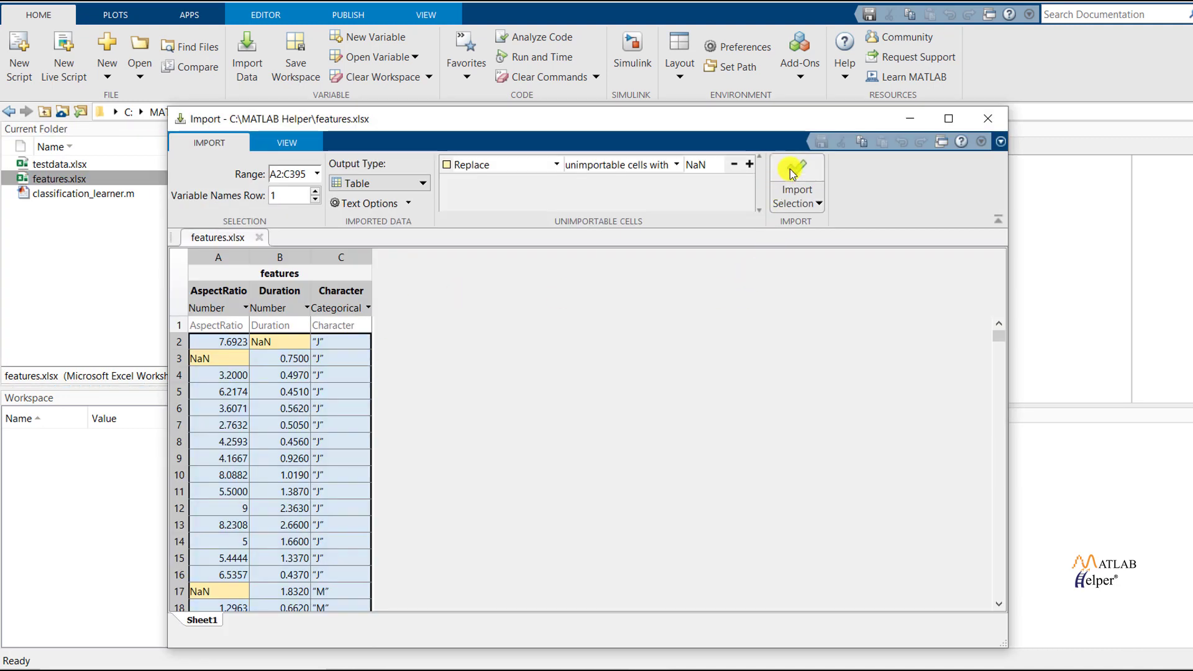
pyautogui.click(793, 173)
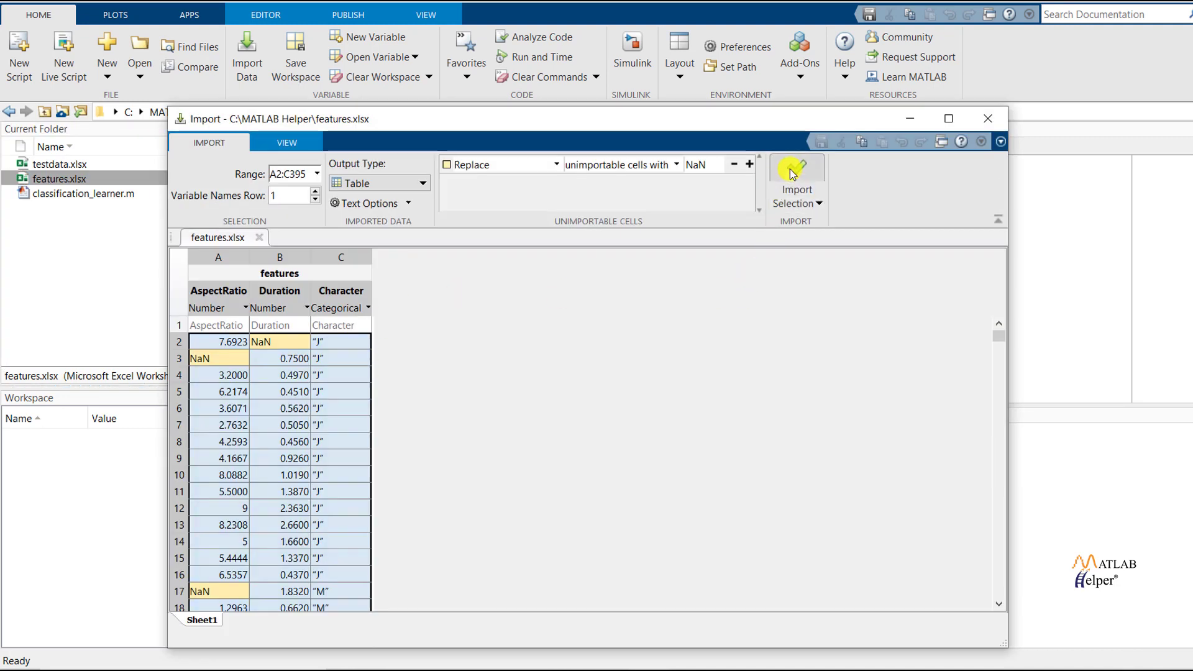
pyautogui.click(988, 119)
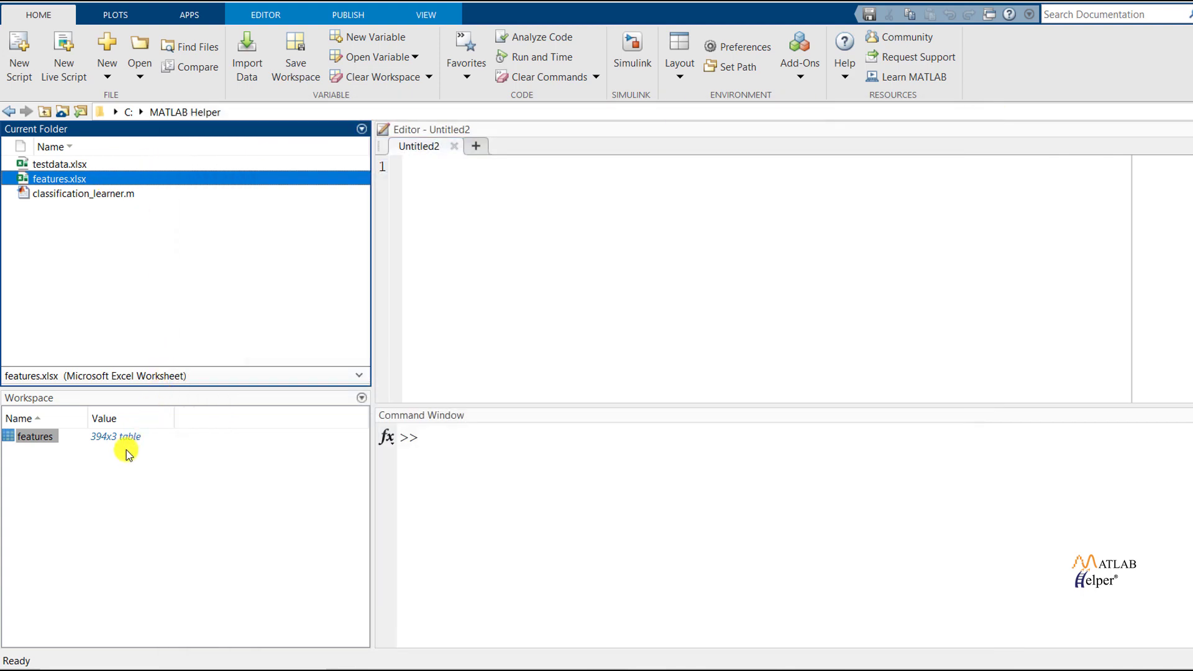
# Reopen the features.xlsx preview, select cell C2 of Character, and close it without importing
pyautogui.press('Return')
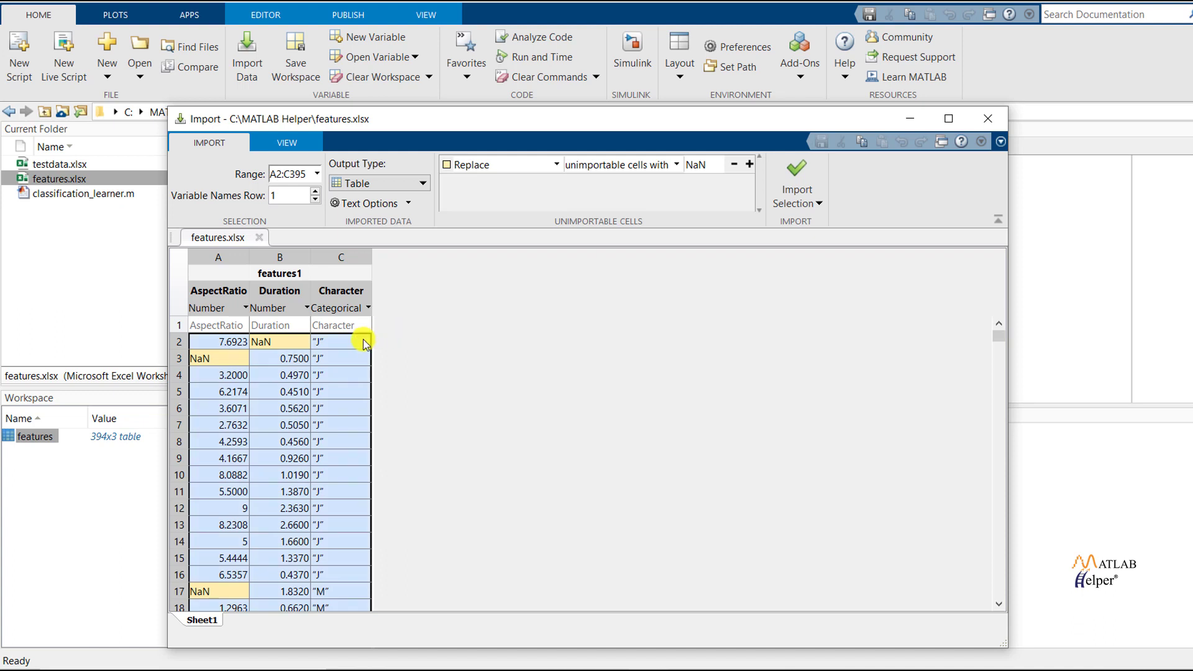
pyautogui.moveTo(361, 338)
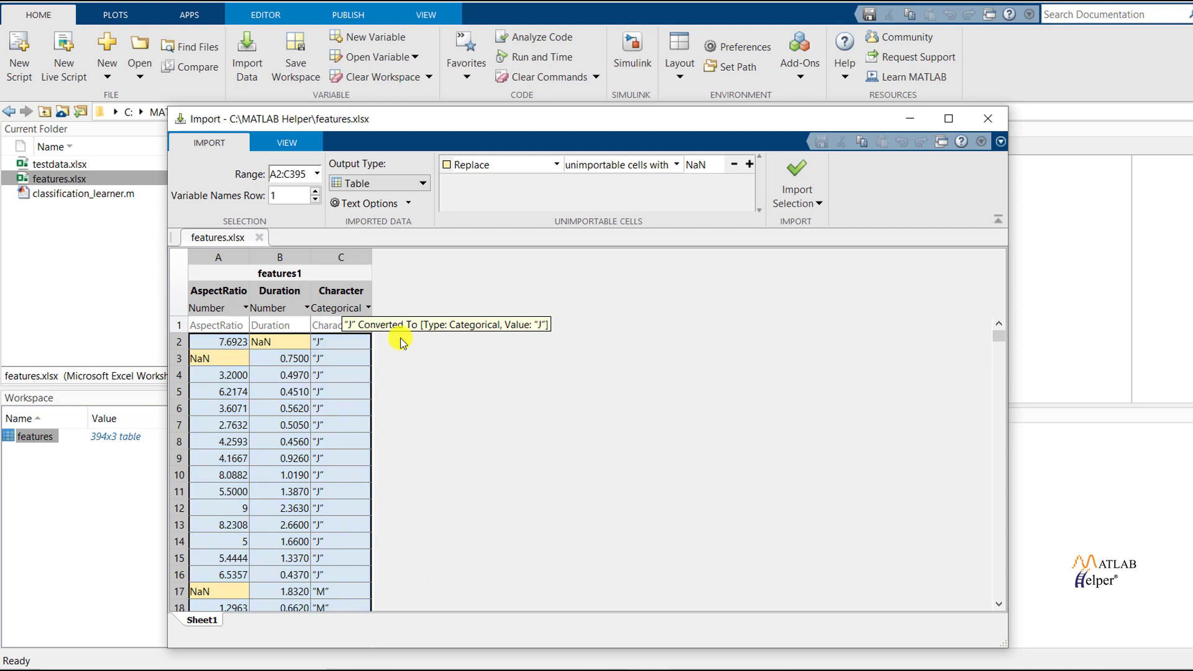
pyautogui.click(368, 347)
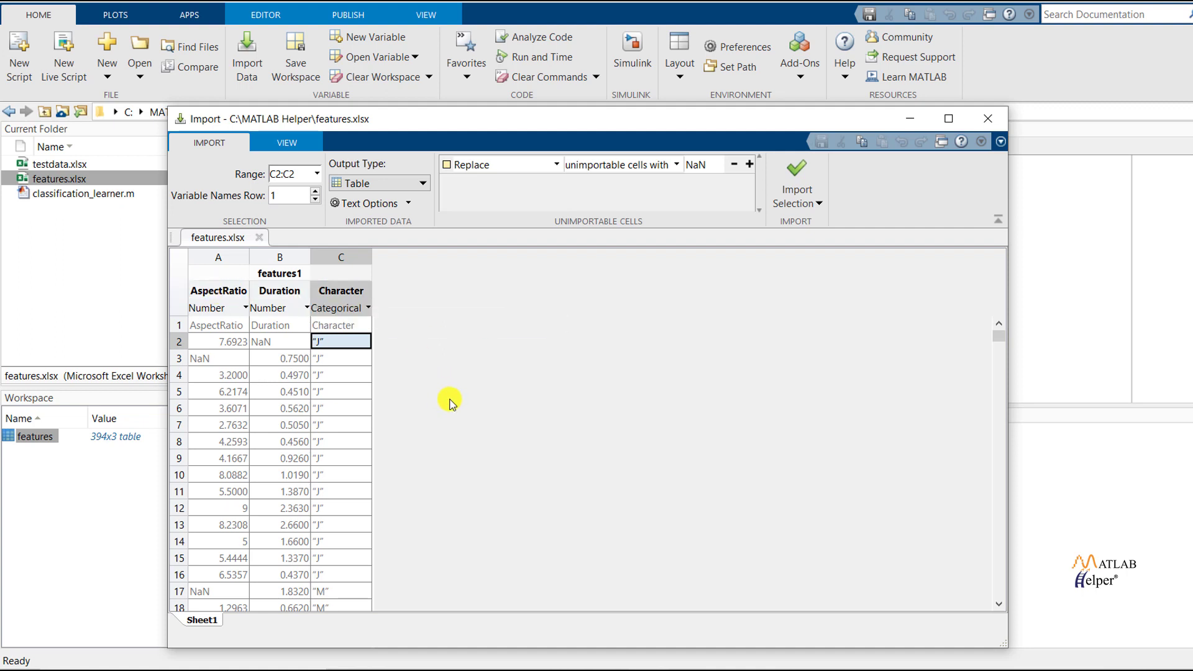
pyautogui.click(987, 118)
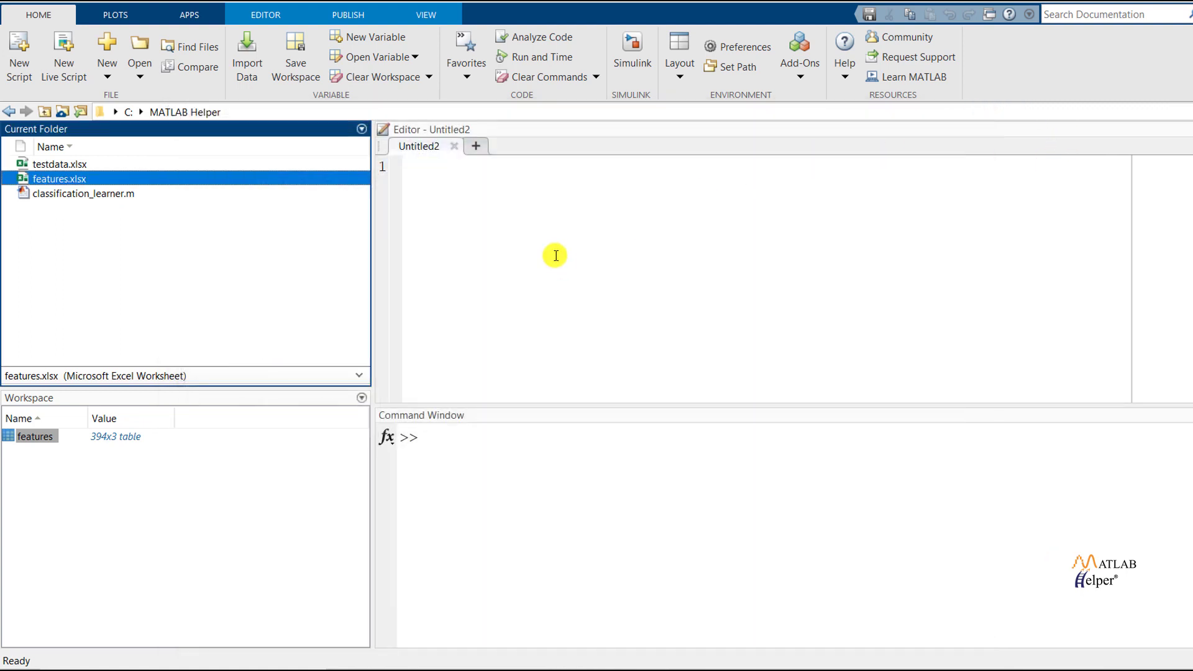
# Launch Classification Learner from the Apps gallery
pyautogui.click(199, 14)
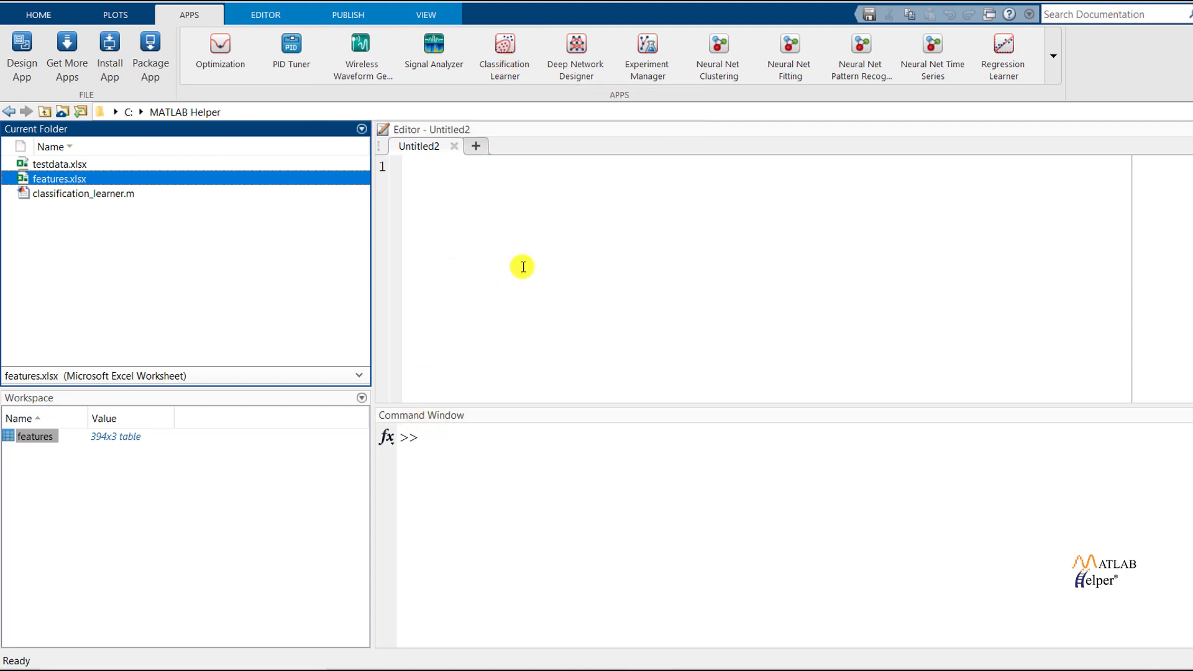
pyautogui.click(521, 53)
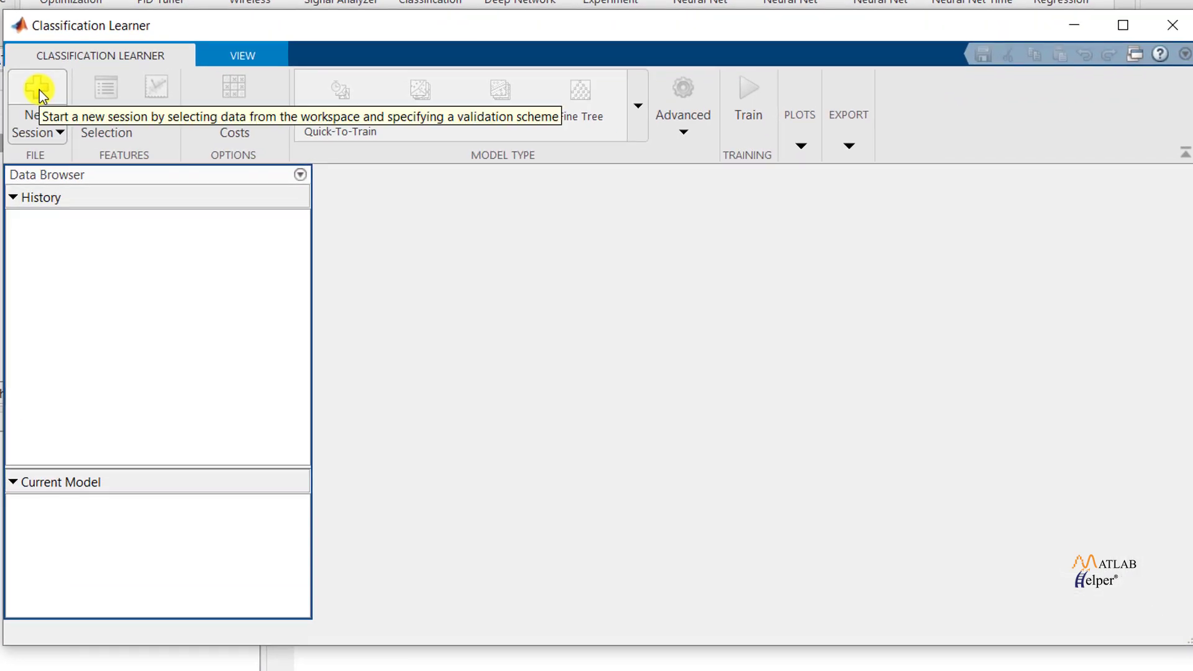
# Start a new session on the features table with Character as the response variable
pyautogui.click(39, 90)
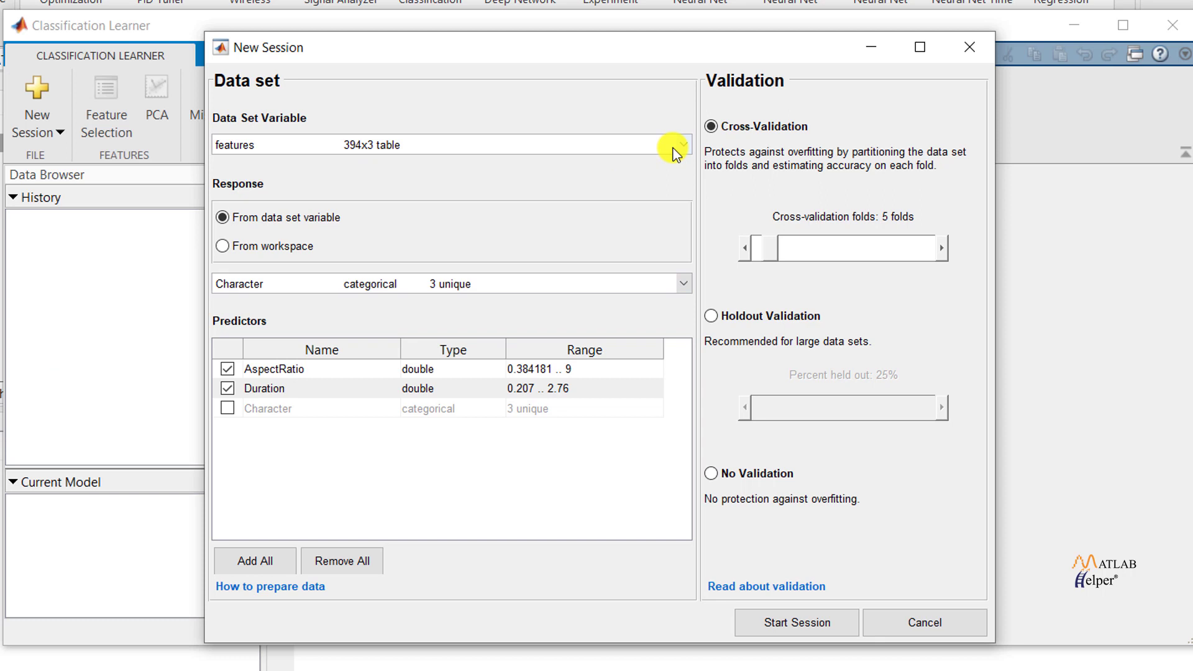
pyautogui.click(335, 293)
pyautogui.click(336, 293)
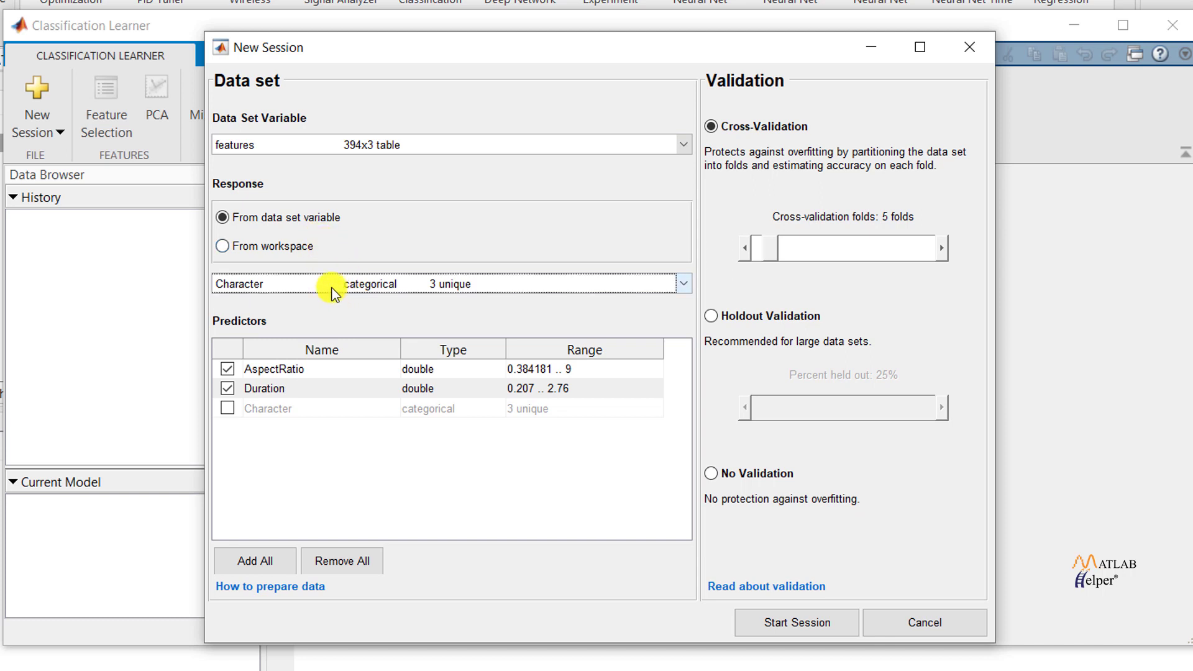
pyautogui.click(331, 288)
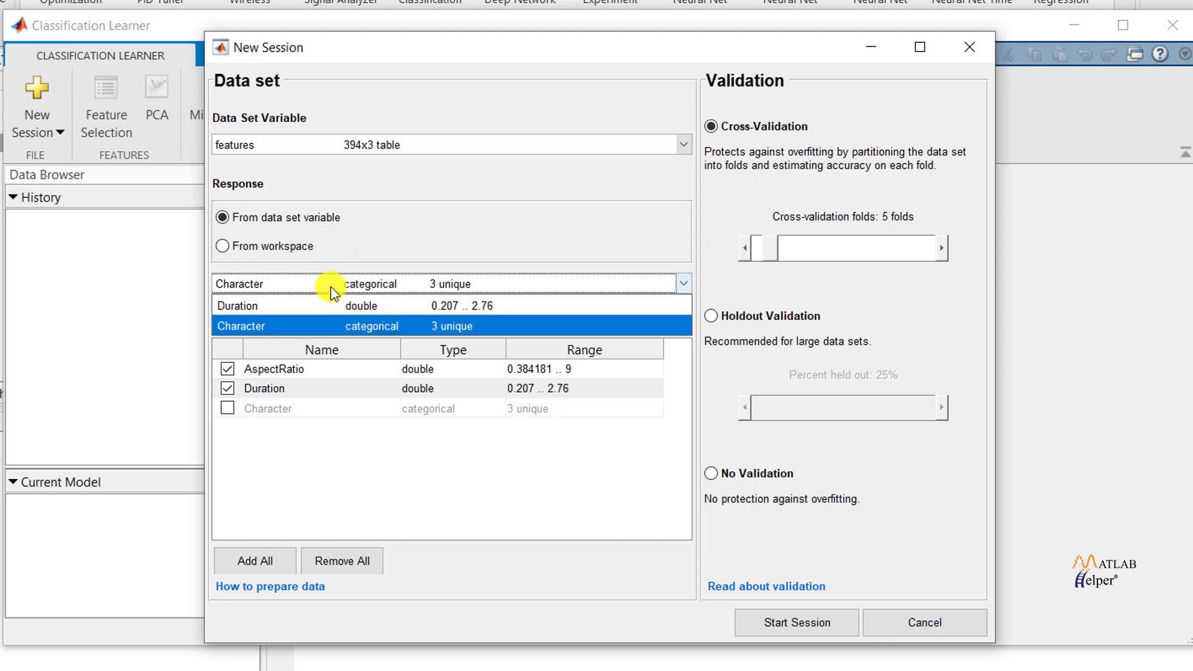
pyautogui.click(331, 327)
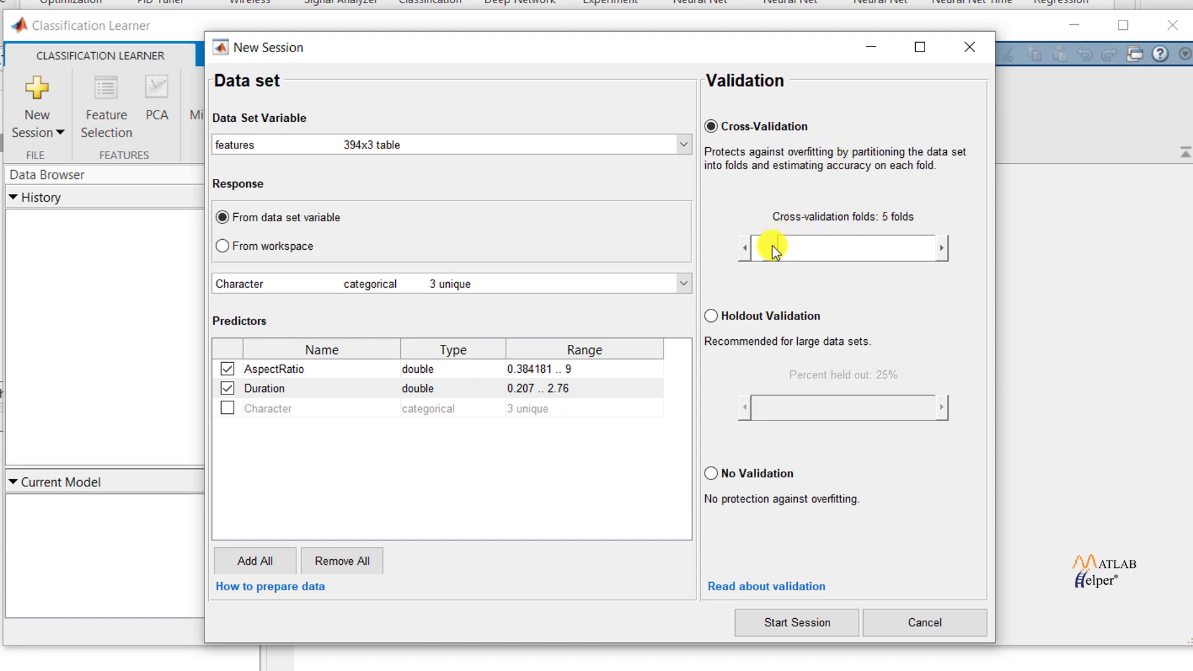
# Try 3-fold cross-validation and a lower holdout percentage, then start the session with No Validation
pyautogui.moveTo(770, 247); pyautogui.dragTo(922, 253)
pyautogui.moveTo(840, 253); pyautogui.dragTo(765, 257)
pyautogui.click(718, 320)
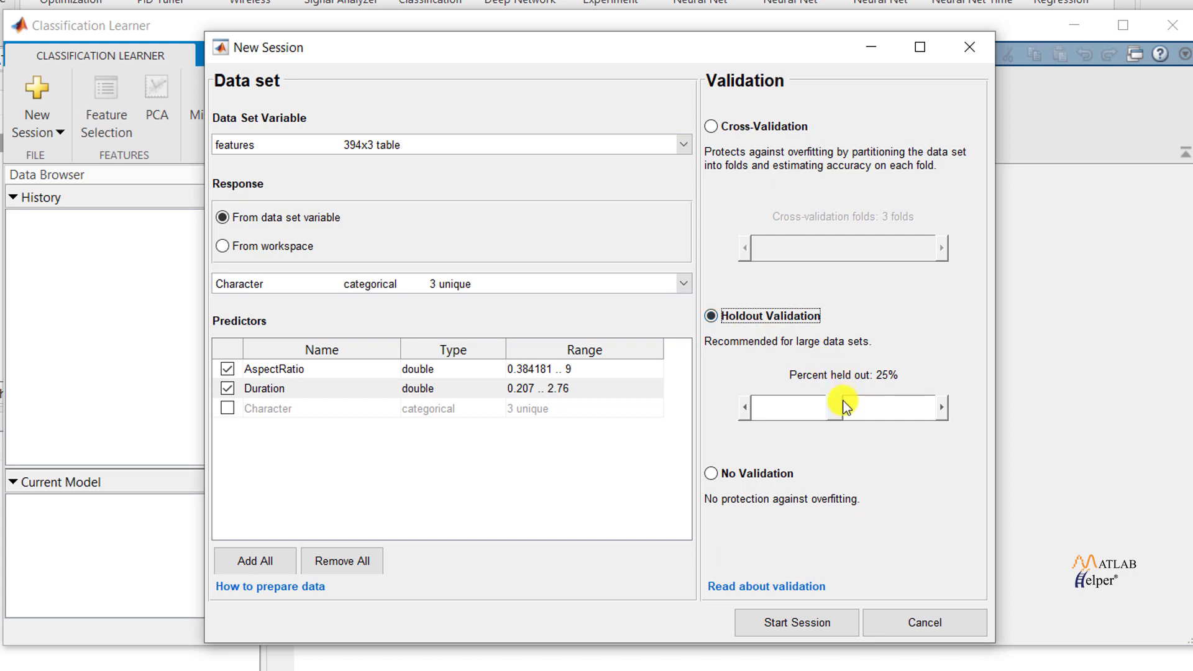
pyautogui.click(838, 408)
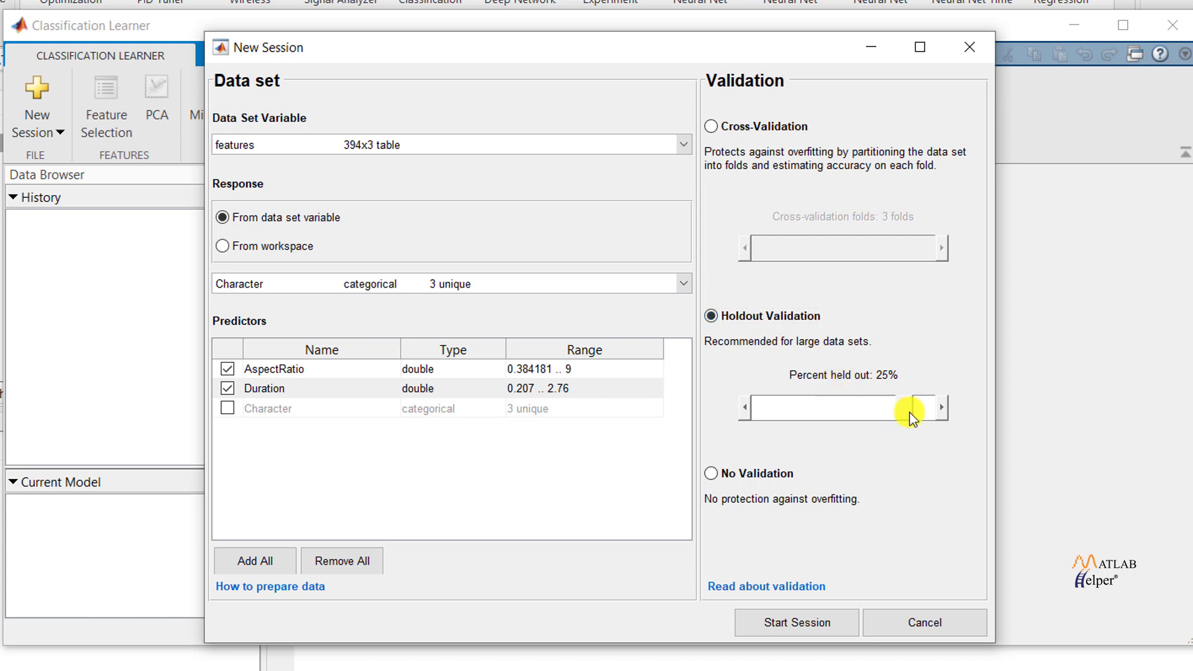
pyautogui.moveTo(869, 411); pyautogui.dragTo(805, 407)
pyautogui.click(716, 475)
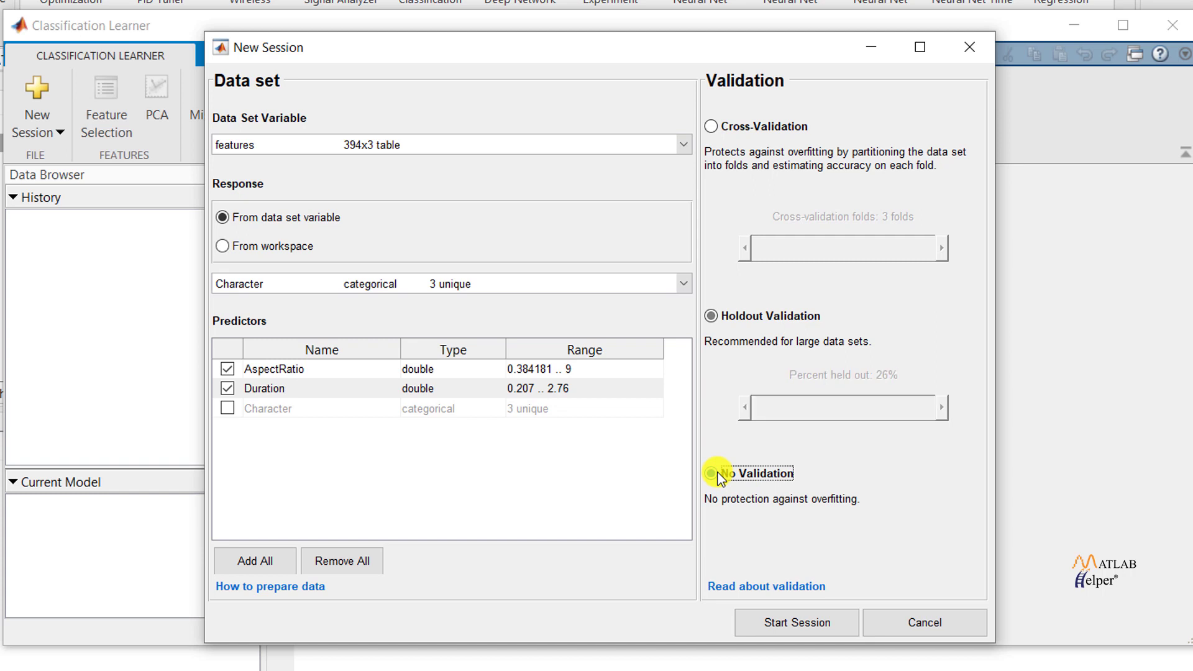
pyautogui.click(798, 624)
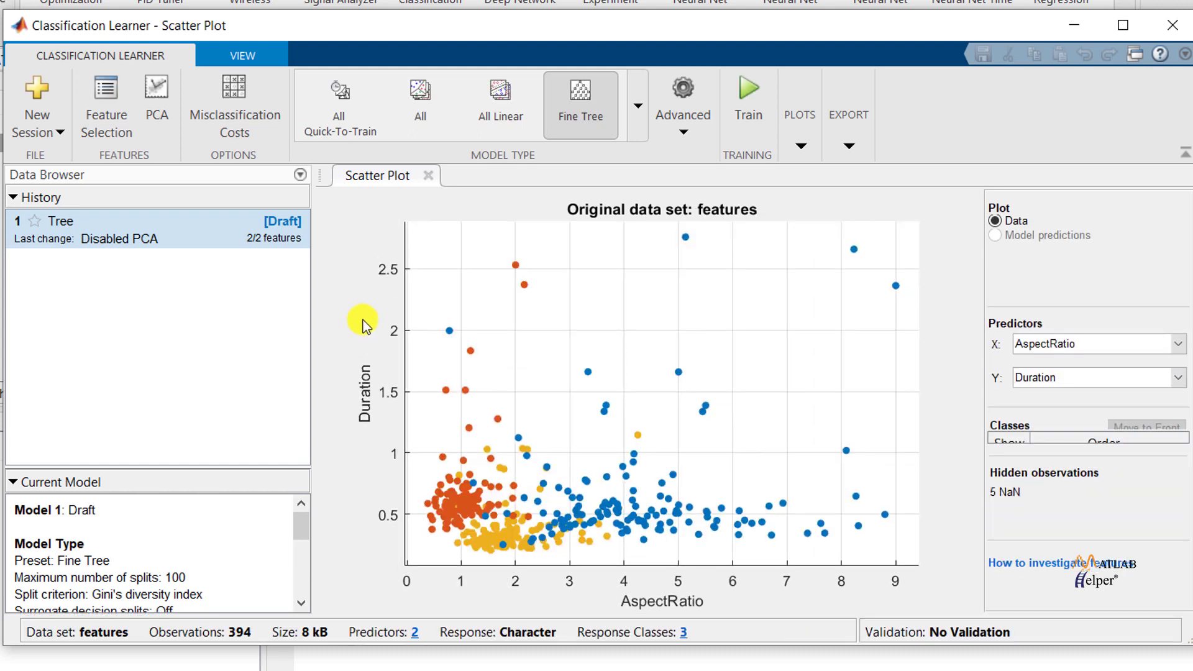
# Keep AspectRatio on the scatter plot's x-axis against Duration
pyautogui.moveTo(832, 226)
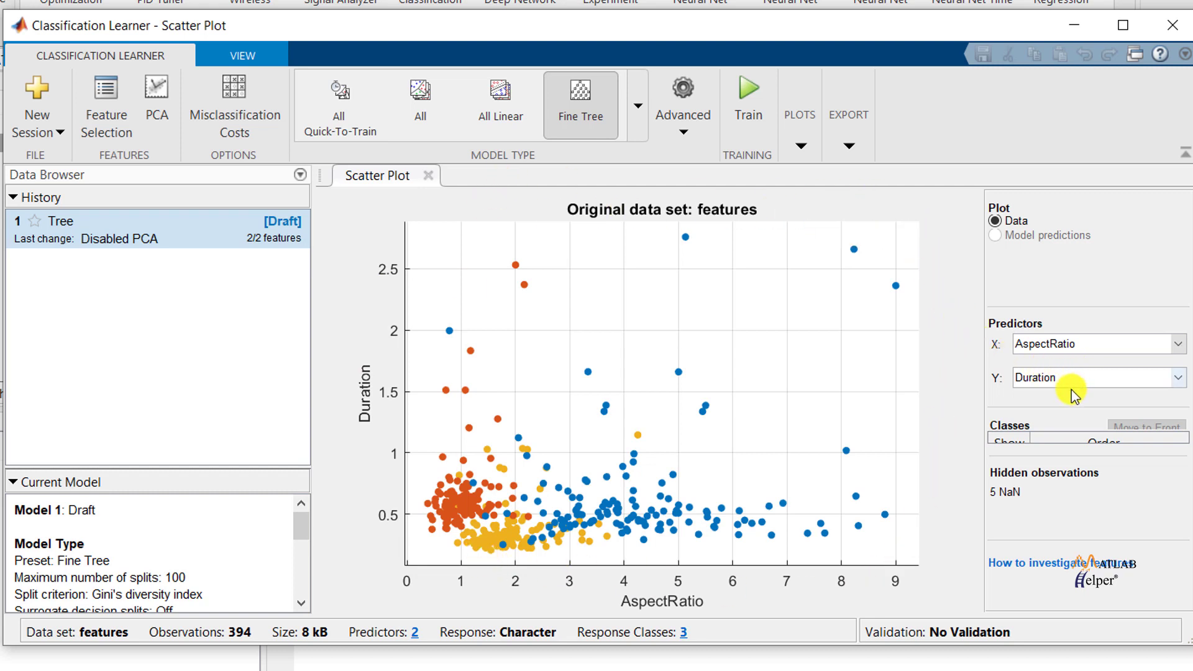
pyautogui.moveTo(662, 385)
pyautogui.click(1159, 344)
pyautogui.click(1159, 347)
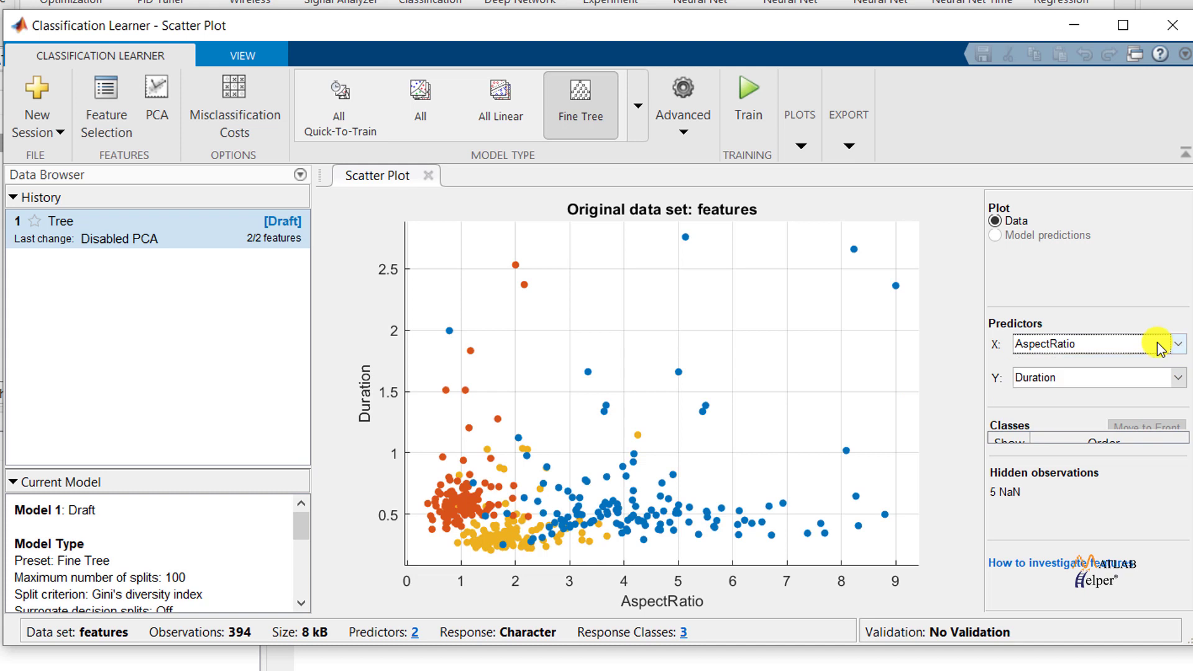
pyautogui.moveTo(740, 266)
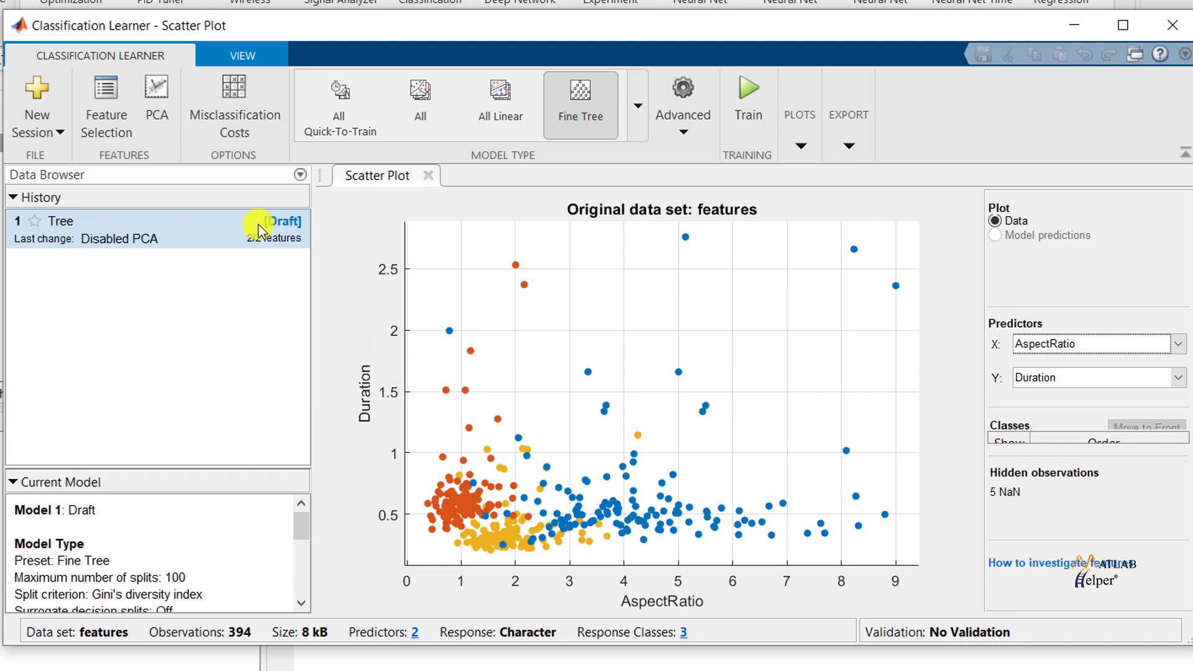
# Choose the All model-type preset, keeping both AspectRatio and Duration selected as features
pyautogui.click(101, 117)
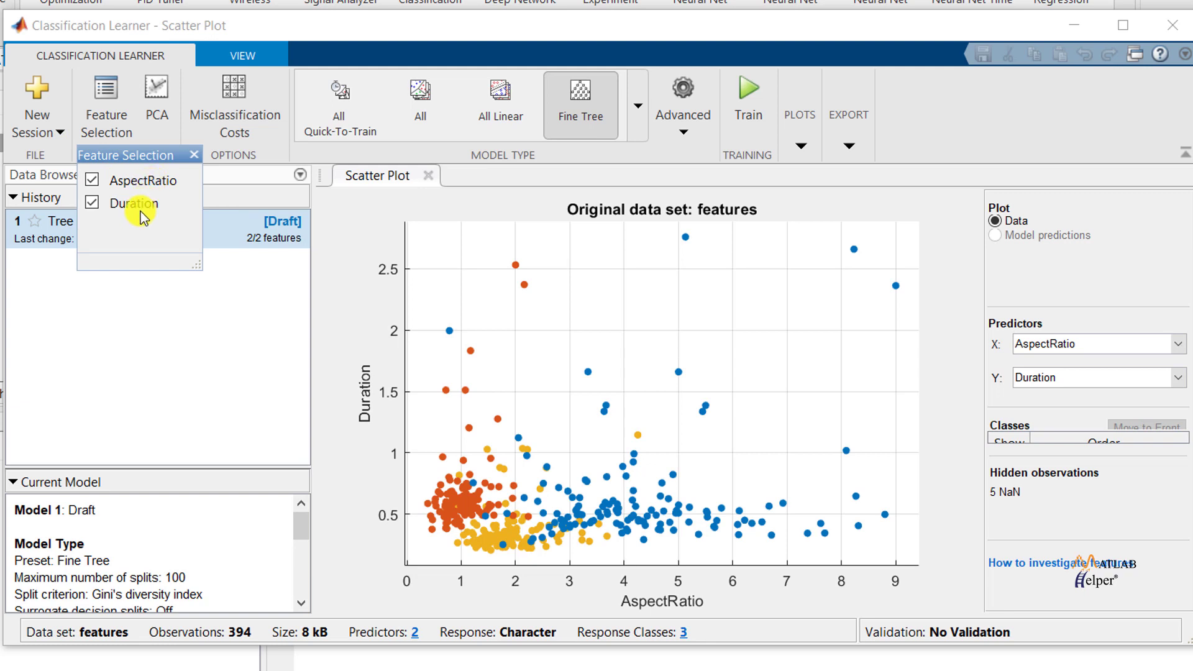
pyautogui.click(355, 293)
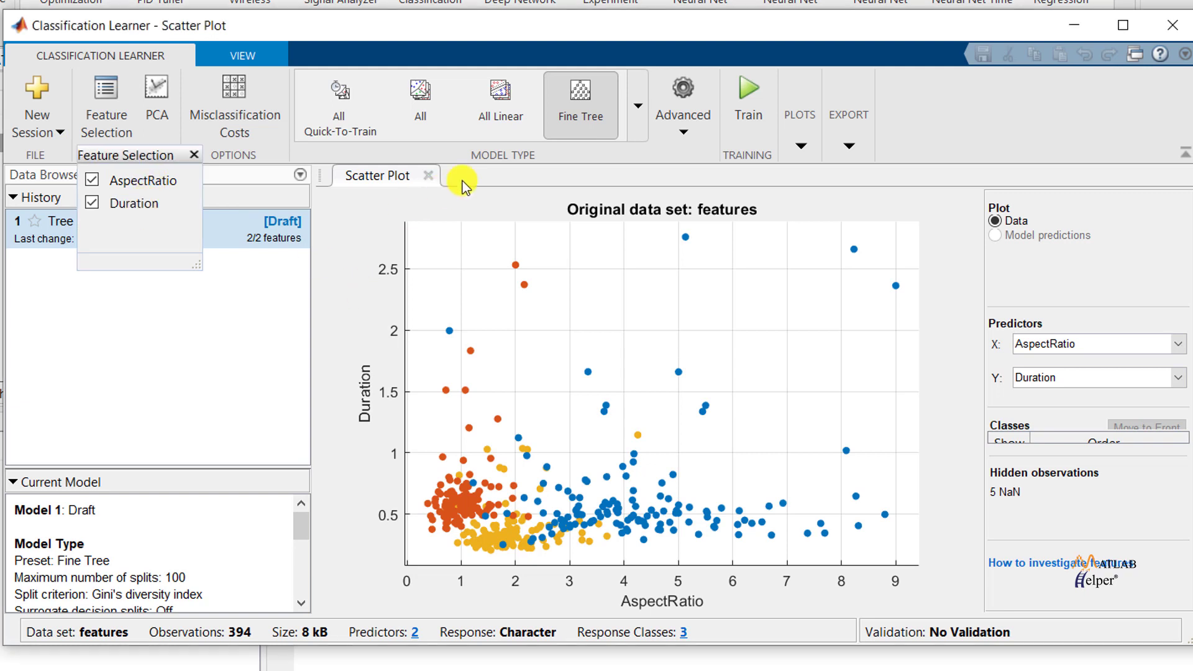
pyautogui.click(637, 107)
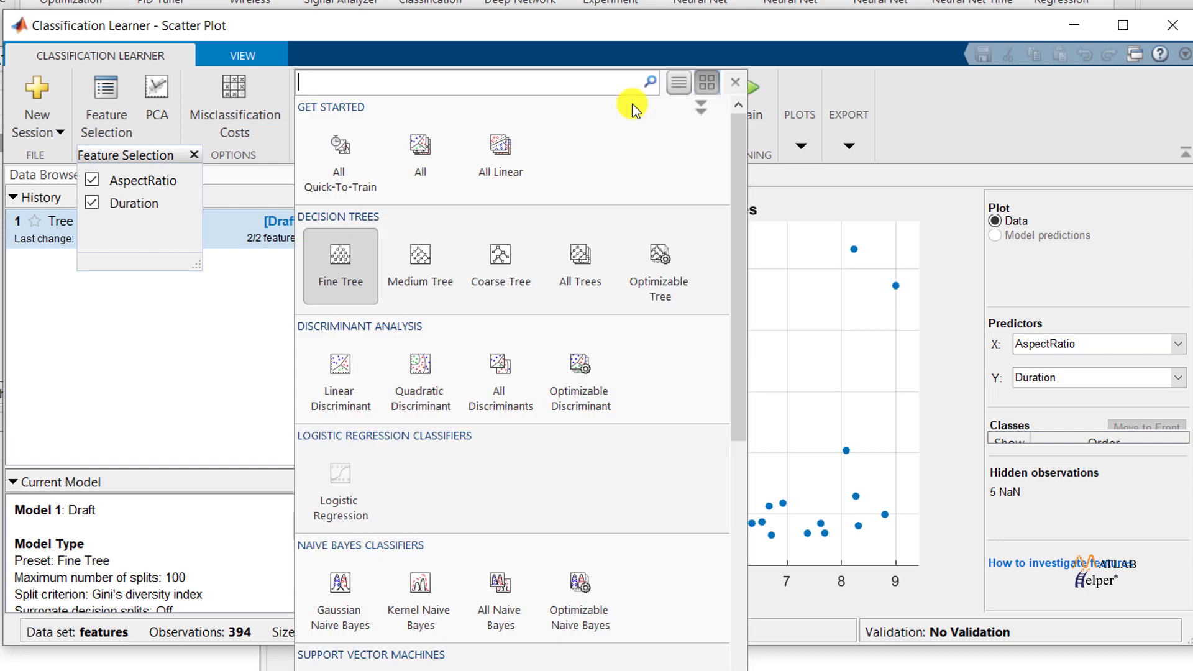
pyautogui.moveTo(715, 445)
pyautogui.moveTo(736, 424); pyautogui.dragTo(719, 356)
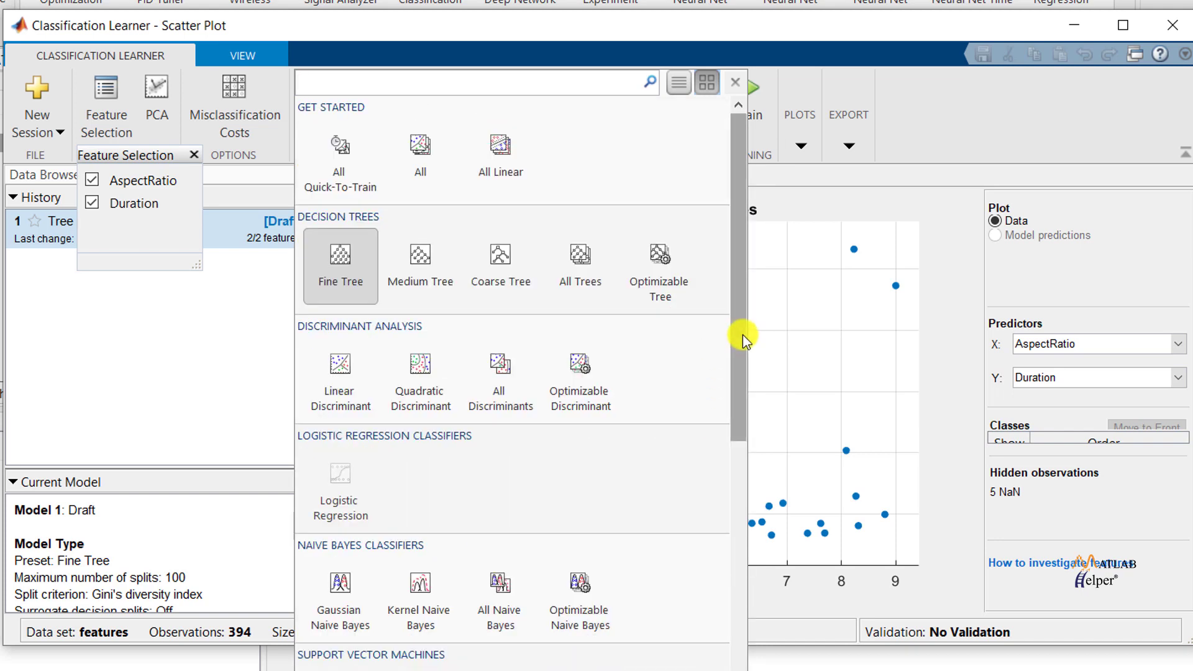
pyautogui.moveTo(743, 339); pyautogui.dragTo(723, 367)
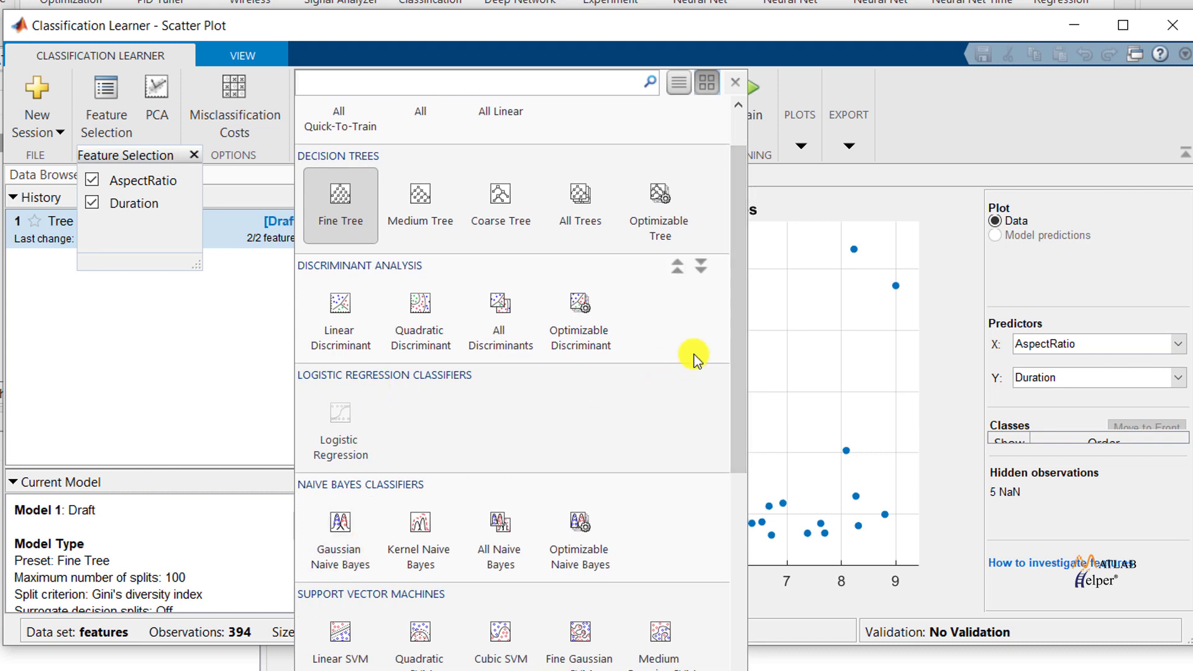
pyautogui.moveTo(734, 309); pyautogui.dragTo(740, 258)
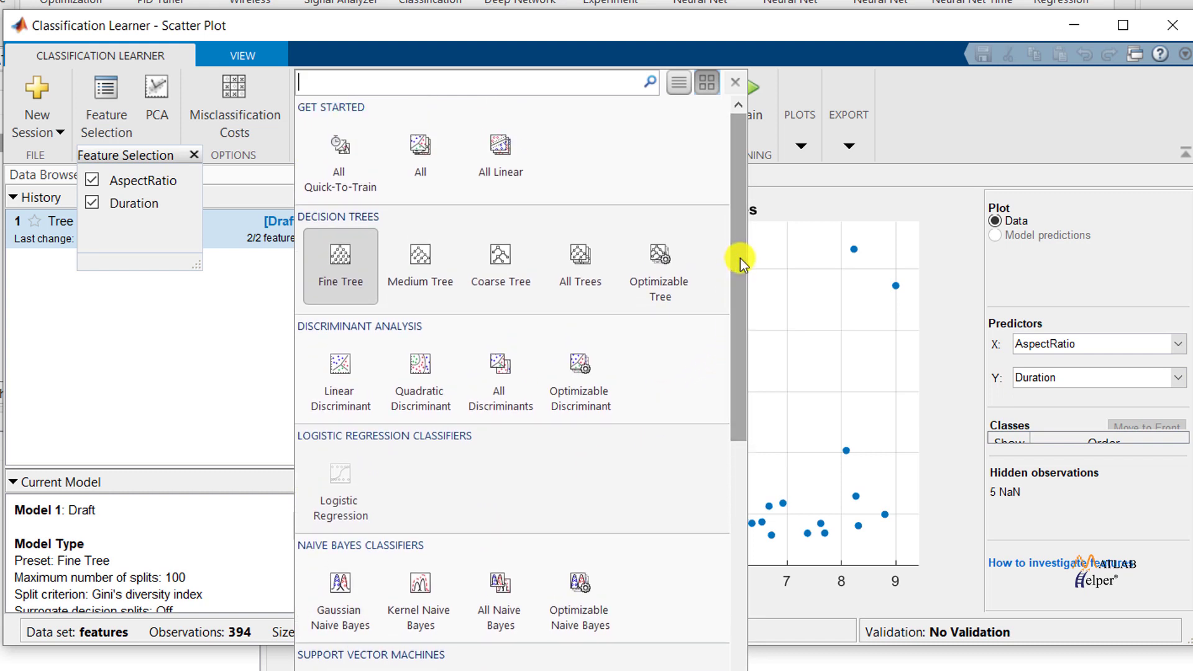
pyautogui.click(435, 168)
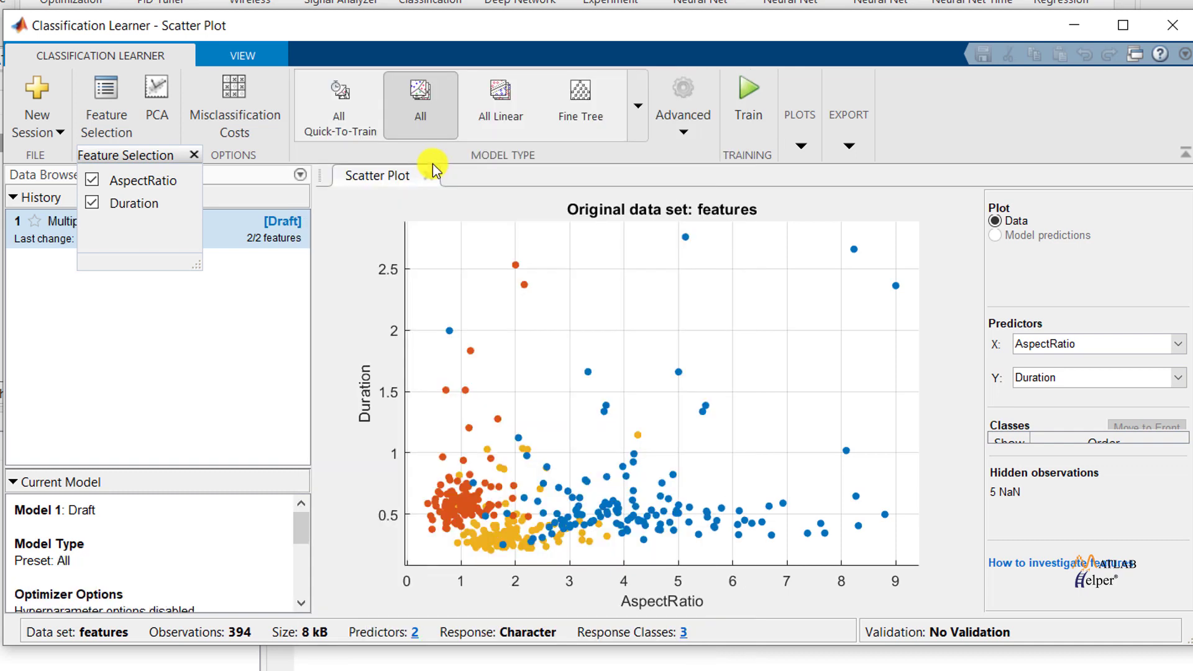
pyautogui.click(194, 154)
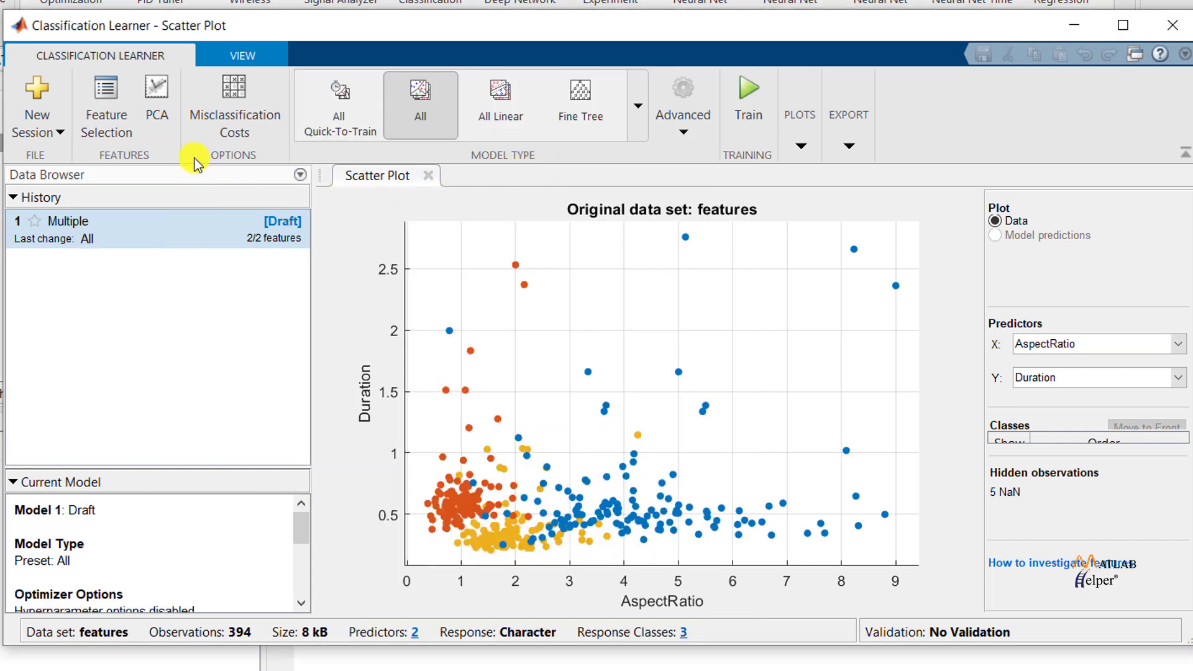
# Train all queued models and compare History accuracies: Fine Tree 92.9%, Fine and Weighted KNN 99.2%
pyautogui.click(750, 92)
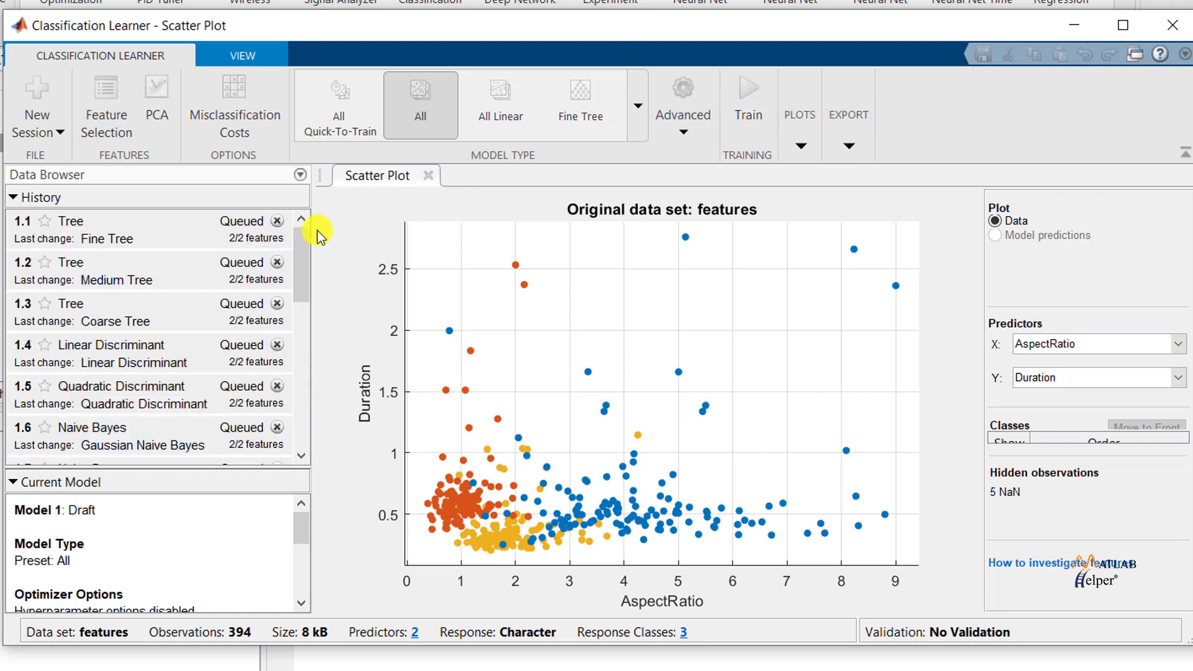
pyautogui.click(241, 233)
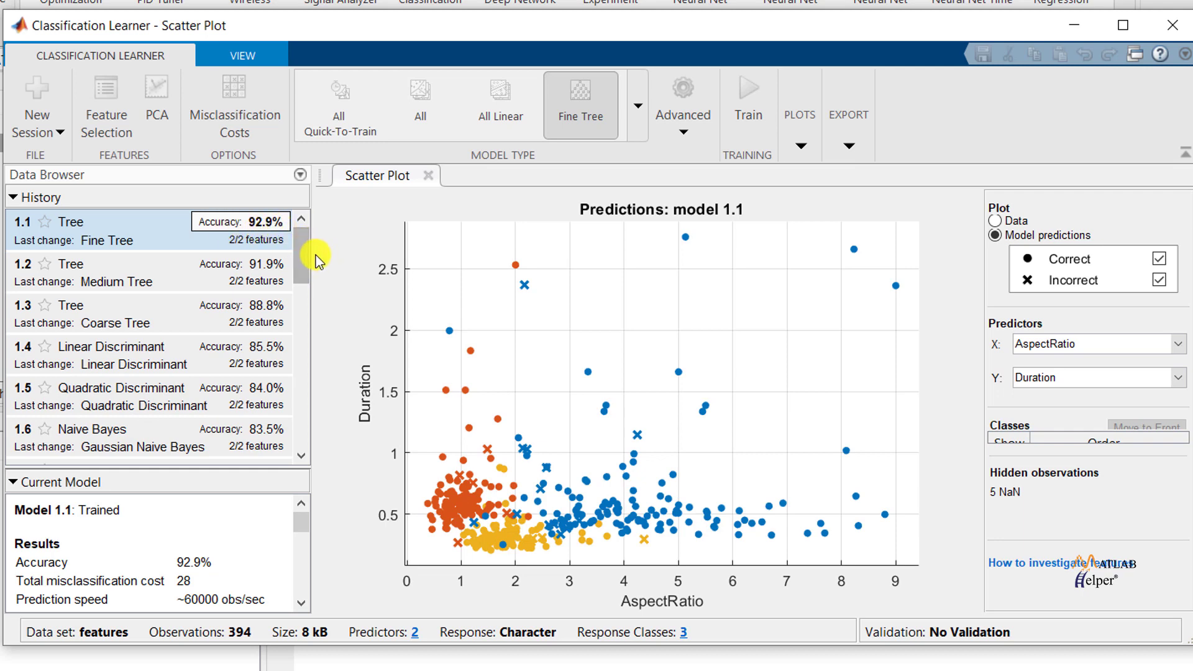
pyautogui.moveTo(307, 256); pyautogui.dragTo(290, 429)
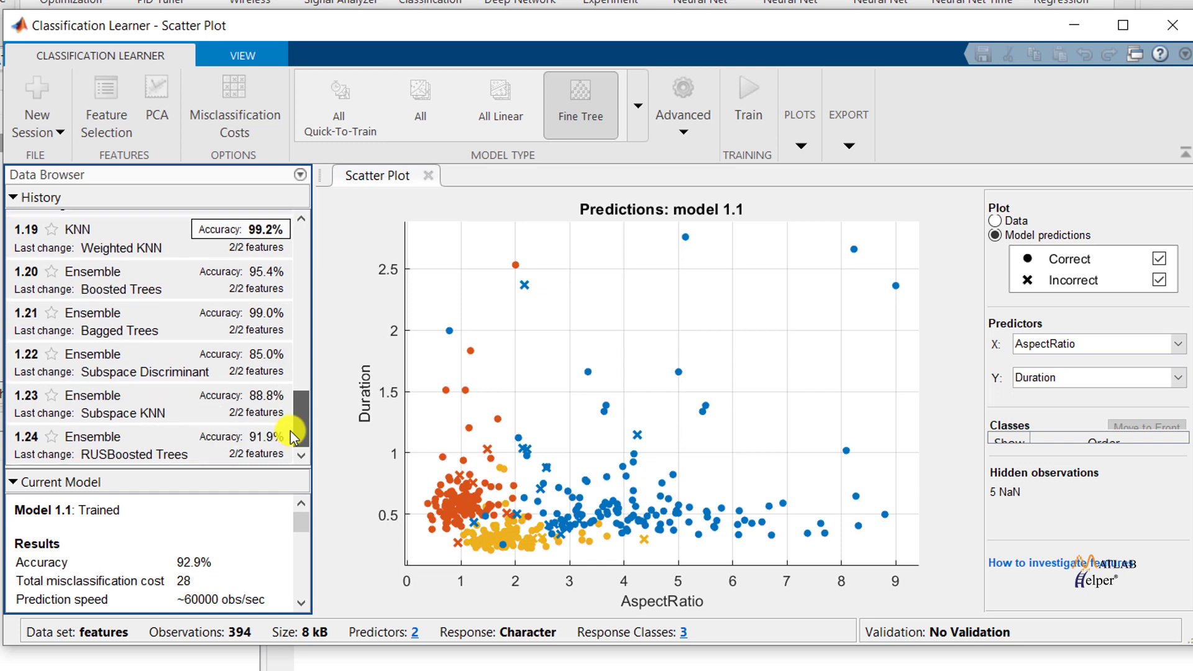
pyautogui.moveTo(292, 435); pyautogui.dragTo(293, 362)
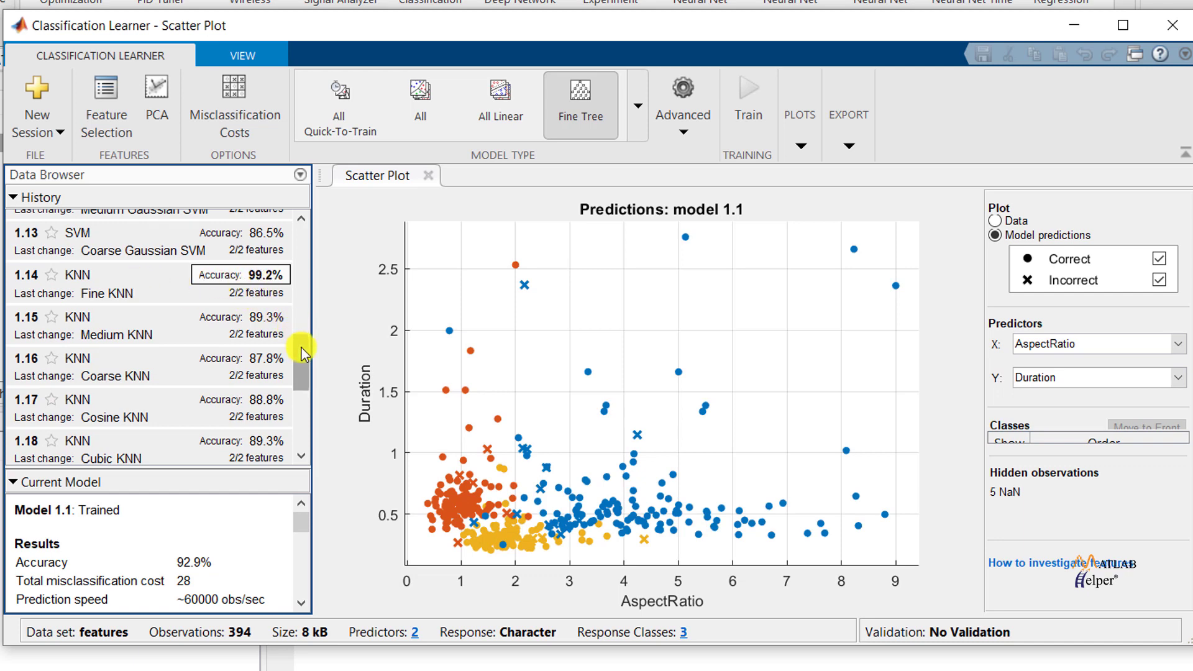
pyautogui.moveTo(301, 348); pyautogui.dragTo(301, 384)
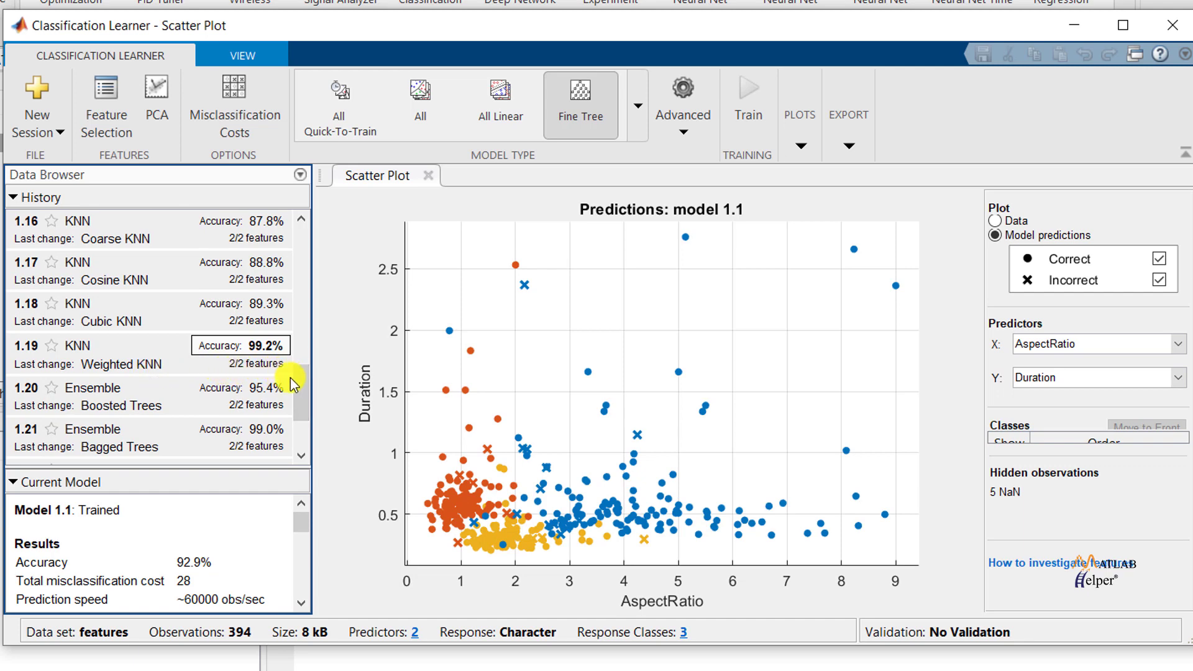
pyautogui.moveTo(301, 390); pyautogui.dragTo(307, 376)
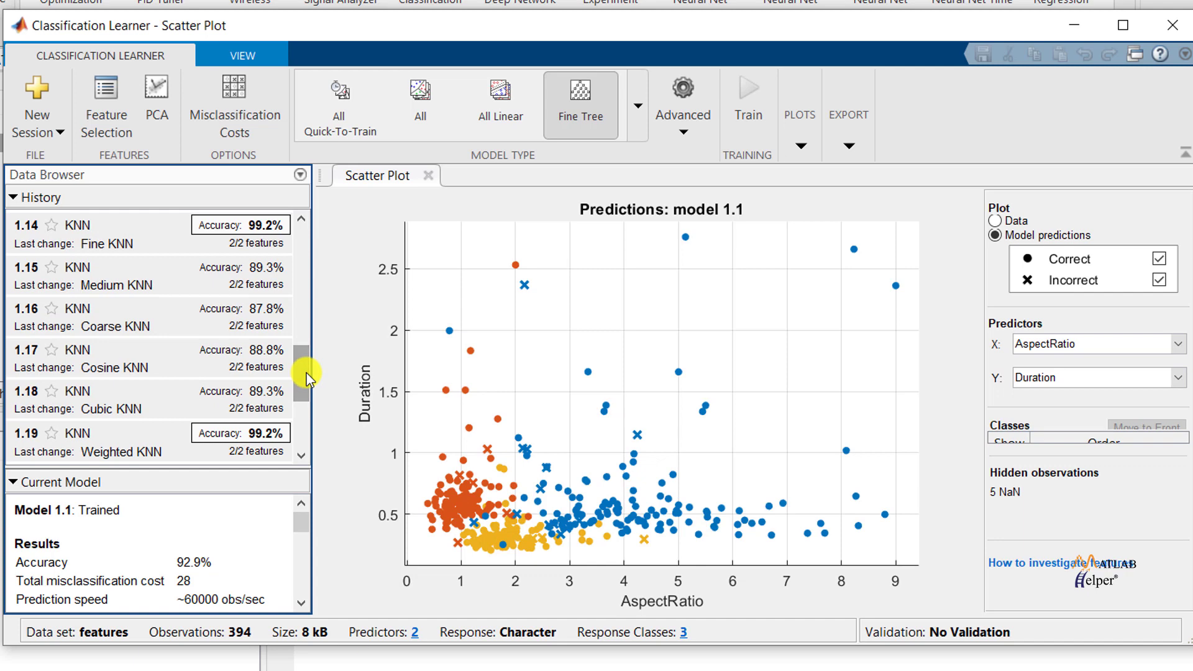
pyautogui.click(801, 149)
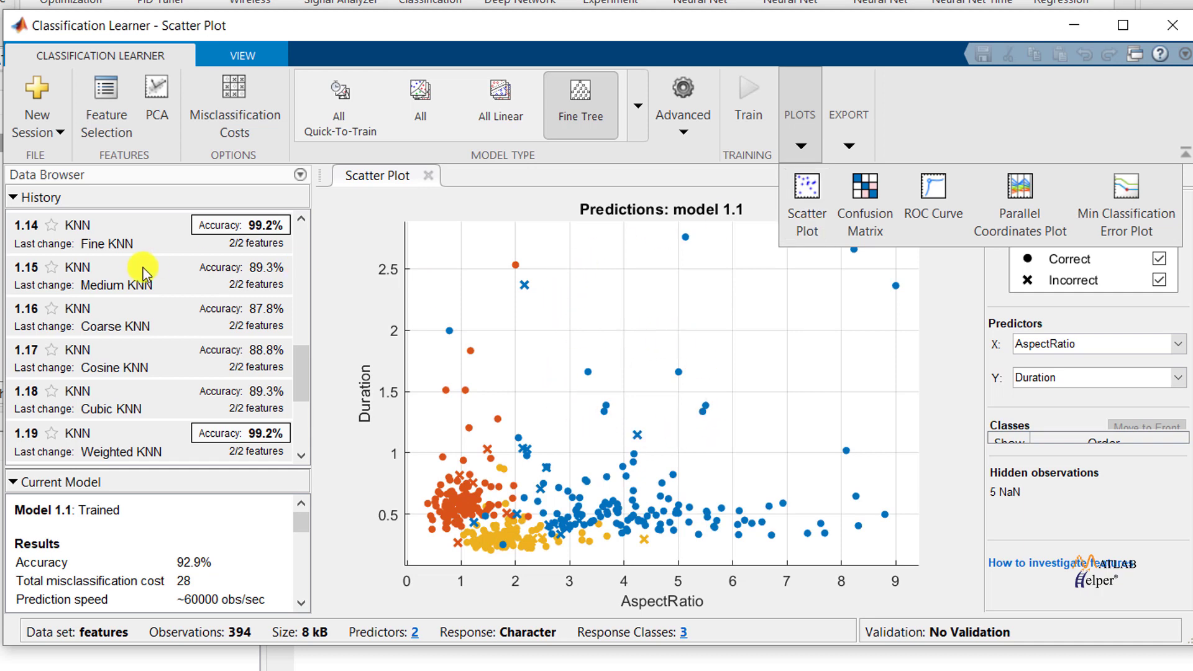
# Show the confusion matrix for Fine KNN model 1.14, with 3 observations misclassified as J
pyautogui.click(103, 245)
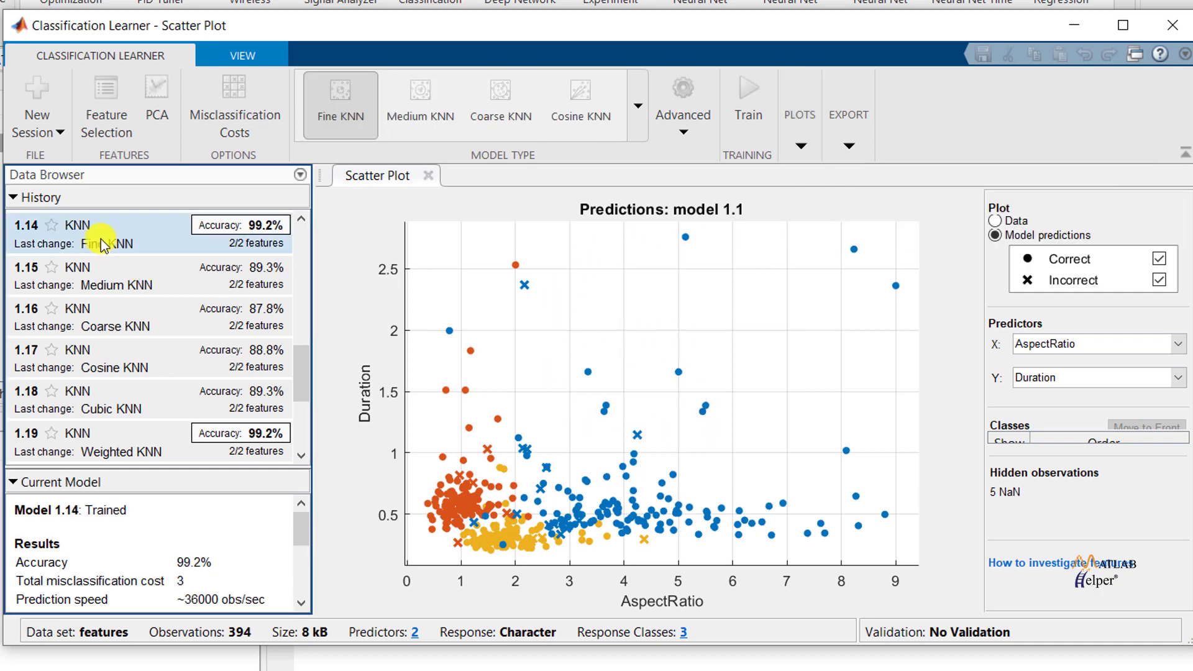
pyautogui.click(801, 145)
pyautogui.click(866, 196)
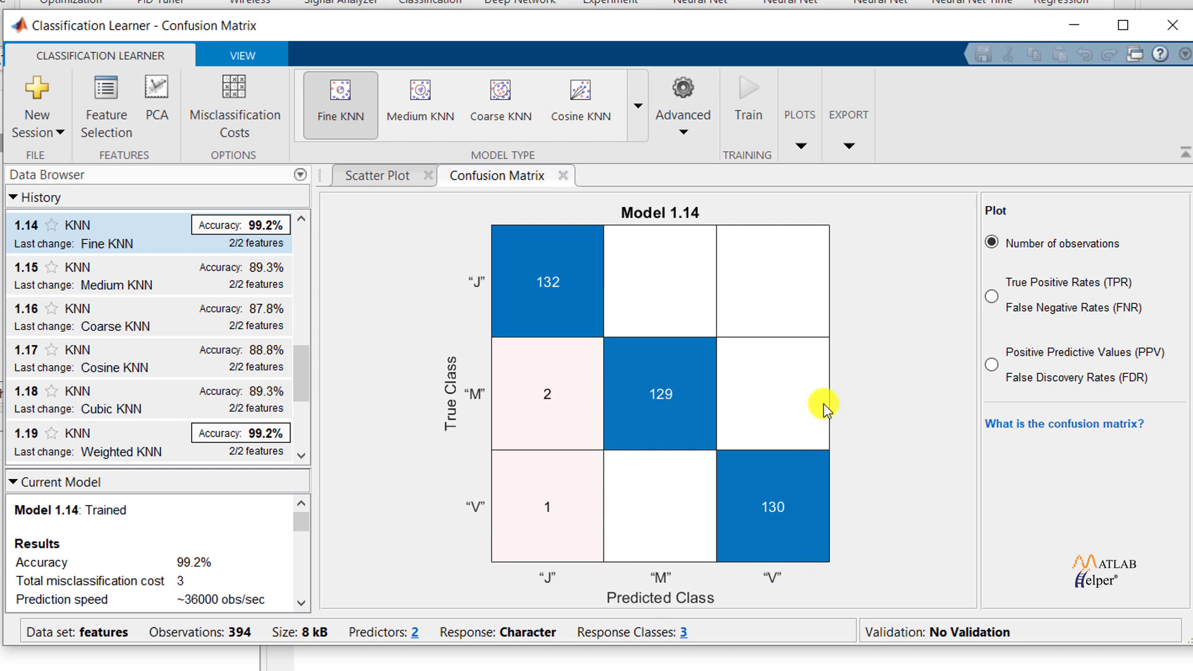
# Add the ROC curve (AUC 1.00) and parallel coordinates plot for model 1.14
pyautogui.click(800, 148)
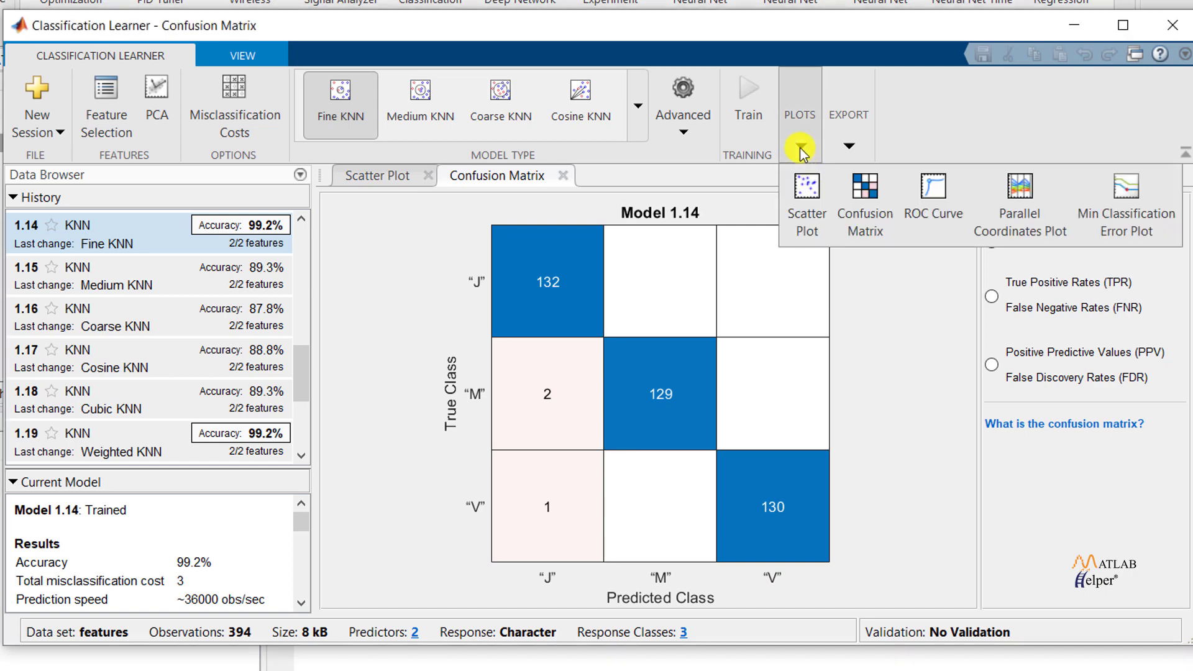
pyautogui.click(954, 197)
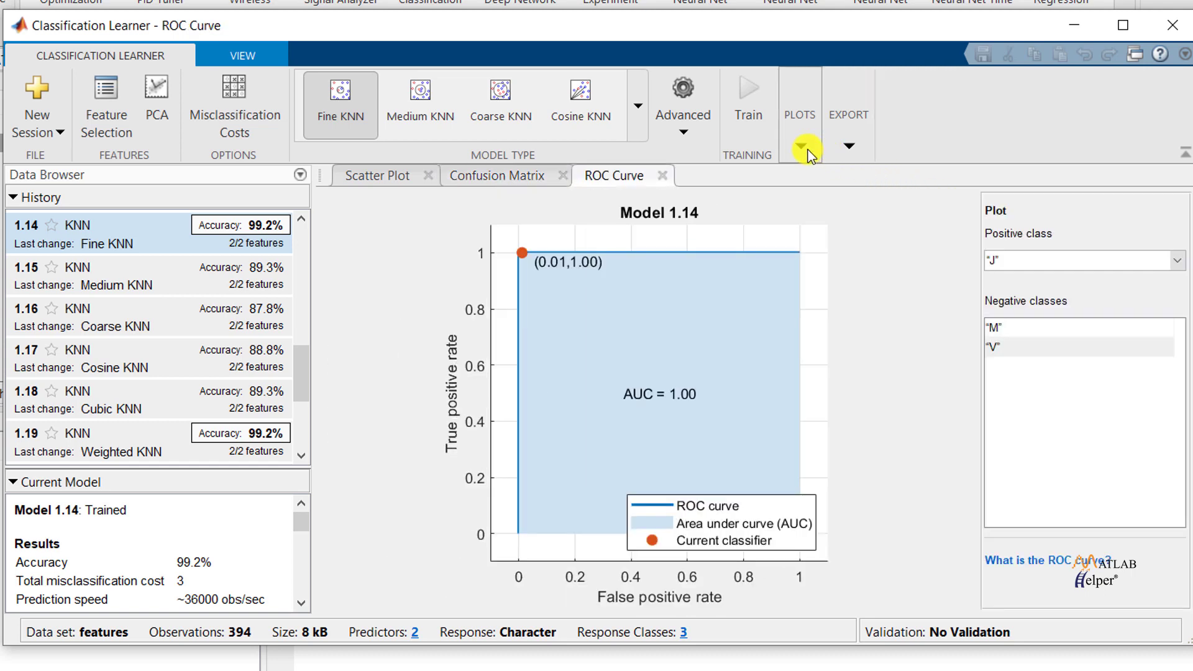
pyautogui.click(802, 146)
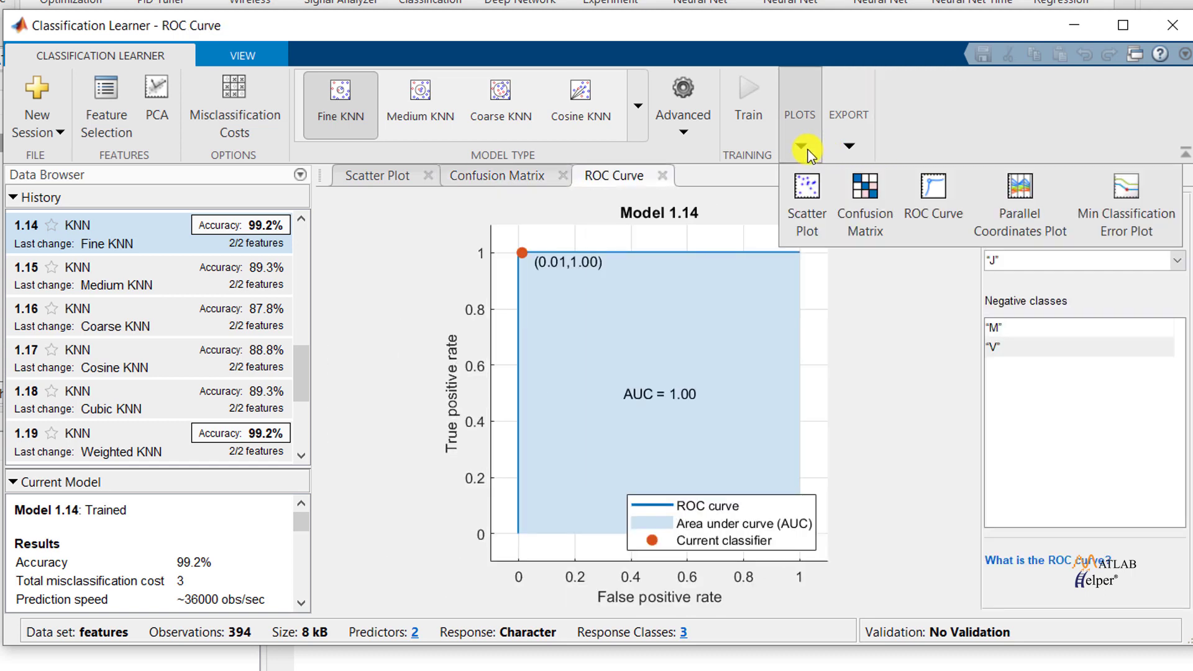
pyautogui.click(1007, 214)
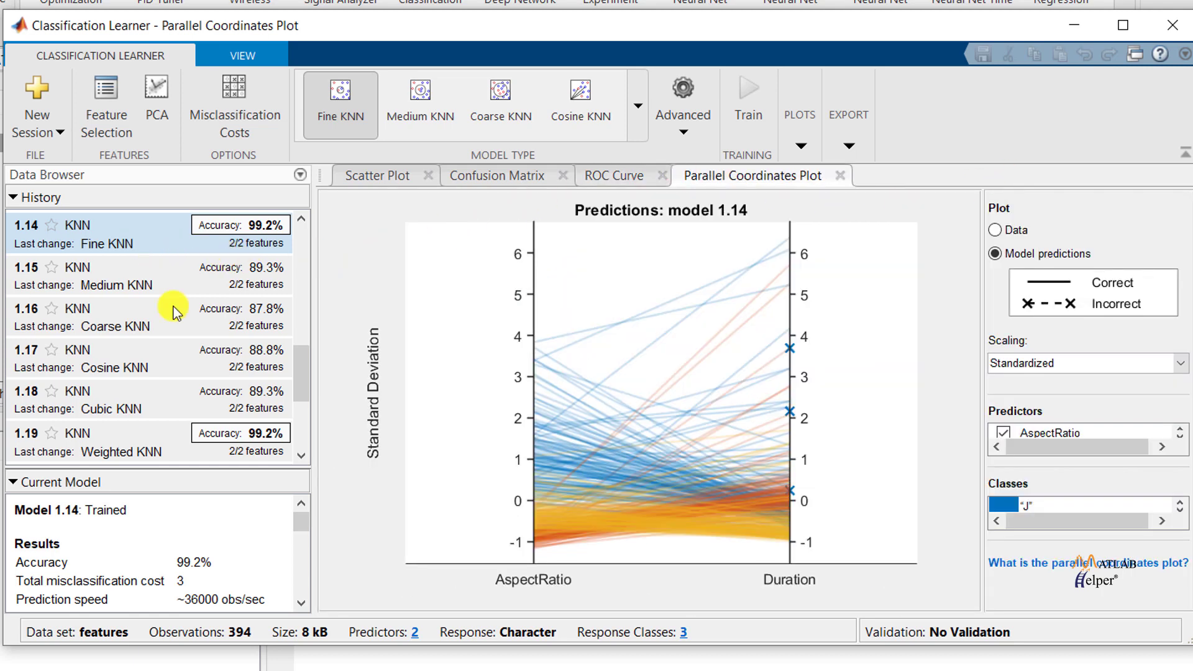
# Export Fine KNN model 1.14 as trainedModel, then return to Classification Learner
pyautogui.click(132, 244)
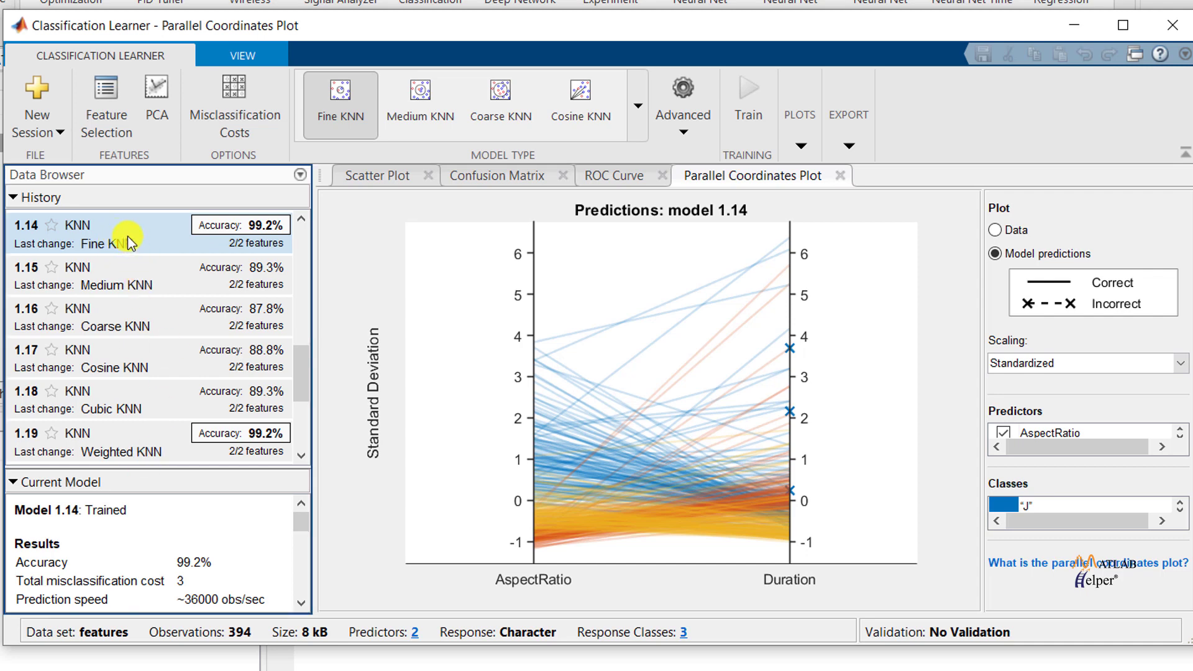
pyautogui.click(851, 145)
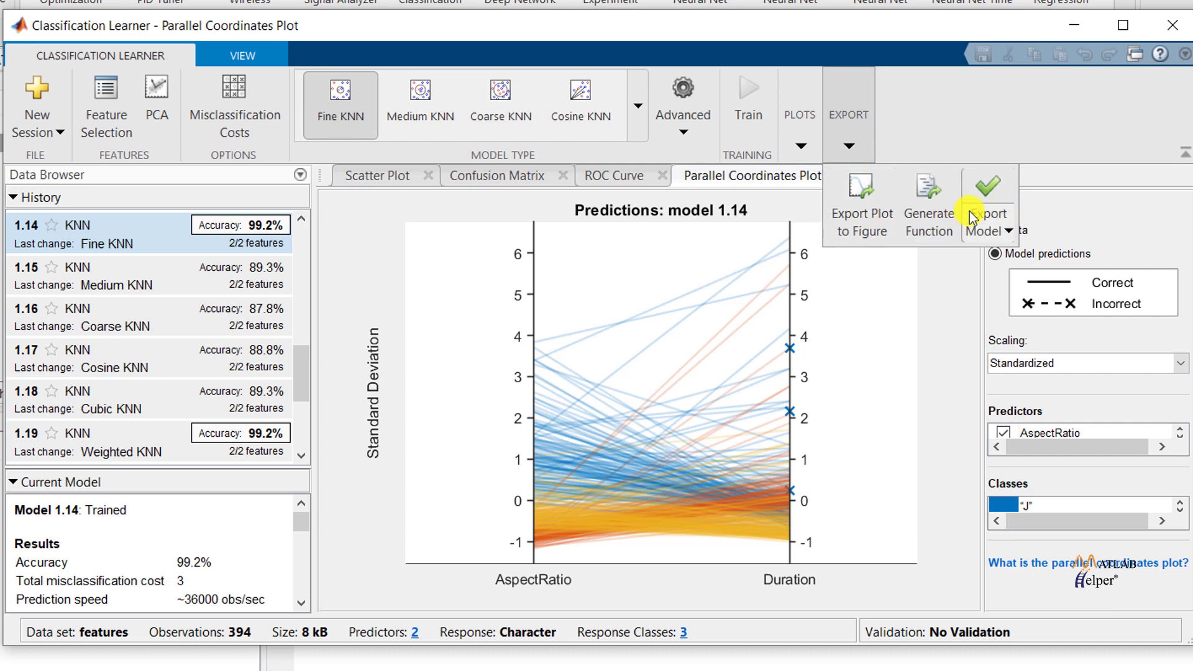
pyautogui.click(990, 189)
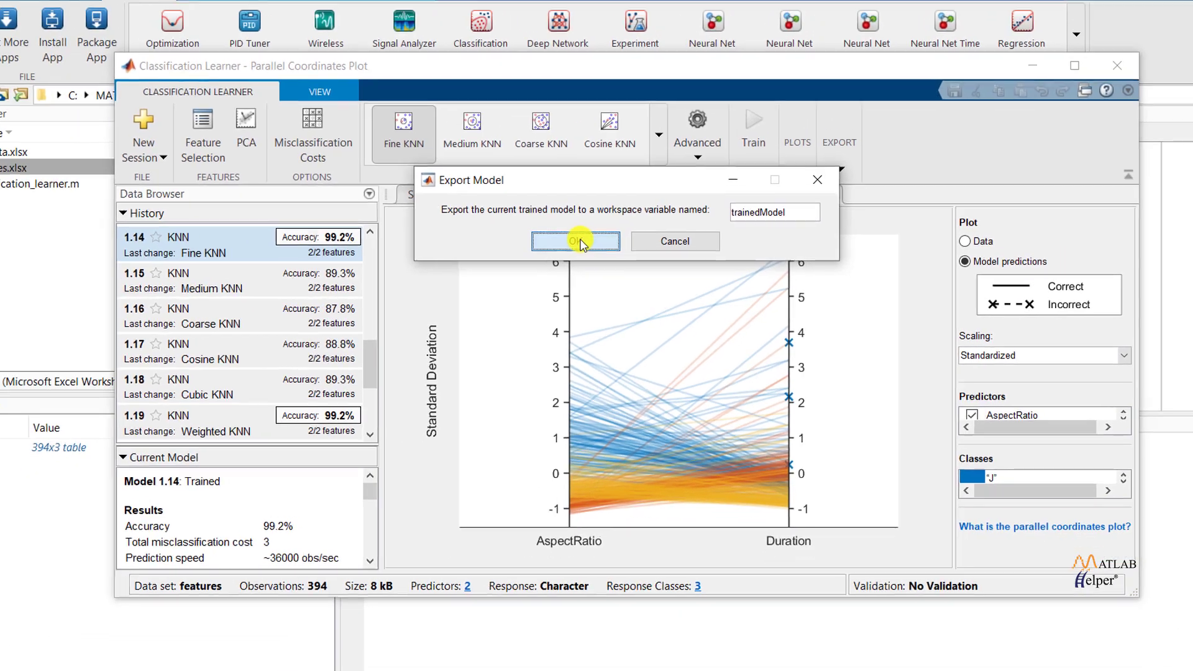
pyautogui.click(544, 229)
pyautogui.click(1019, 85)
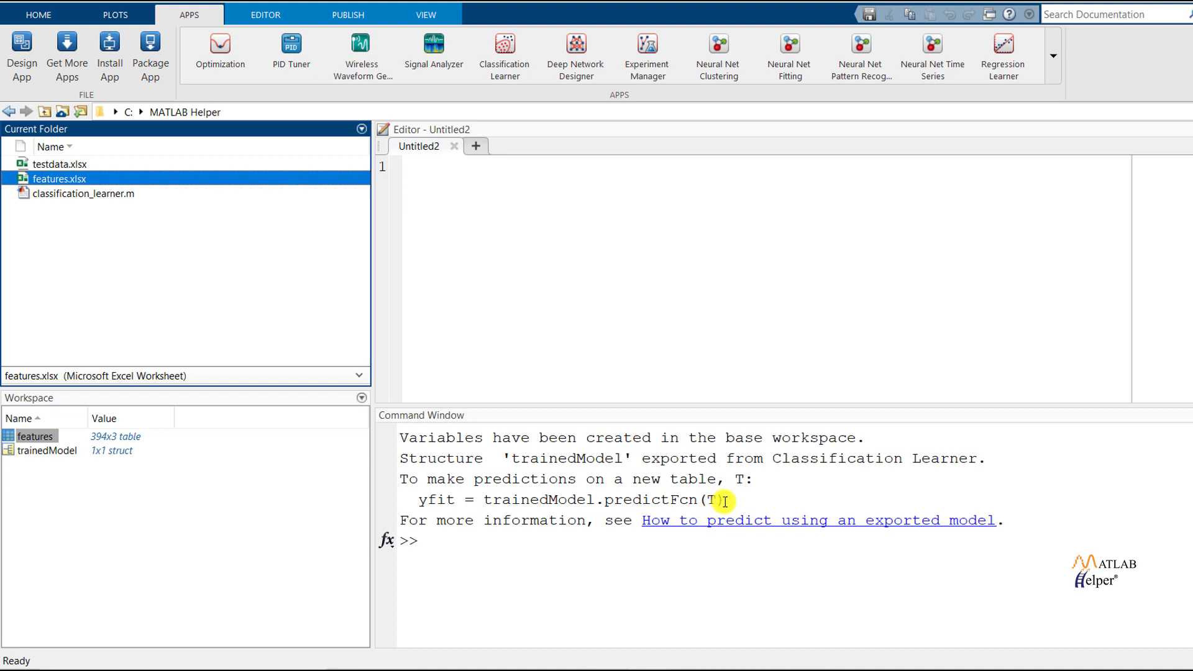
pyautogui.hotkey('alt', 'Tab')
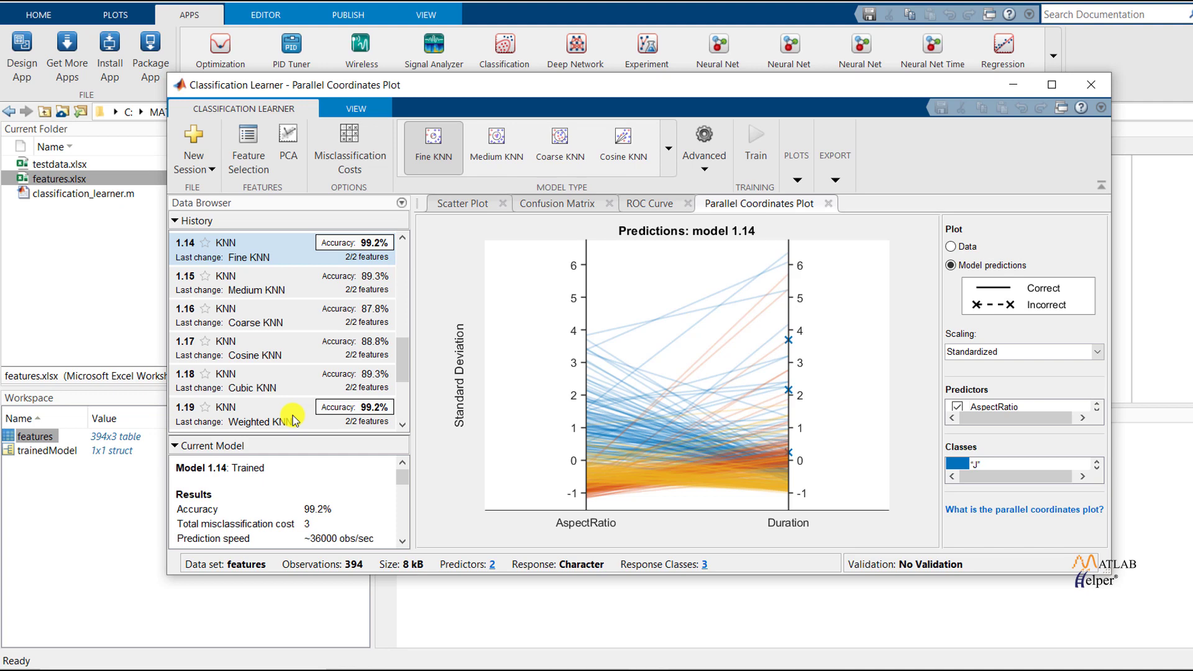
# Select Weighted KNN model 1.19 and export it under the name trainedModel1
pyautogui.click(293, 421)
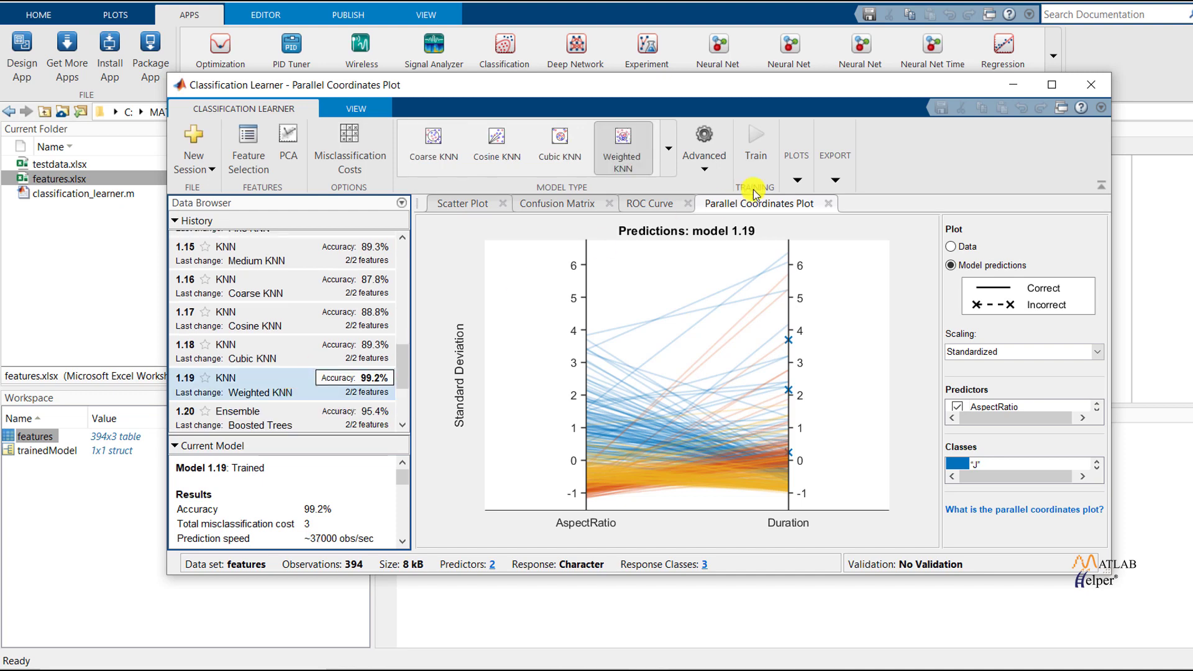
pyautogui.click(833, 176)
pyautogui.click(945, 220)
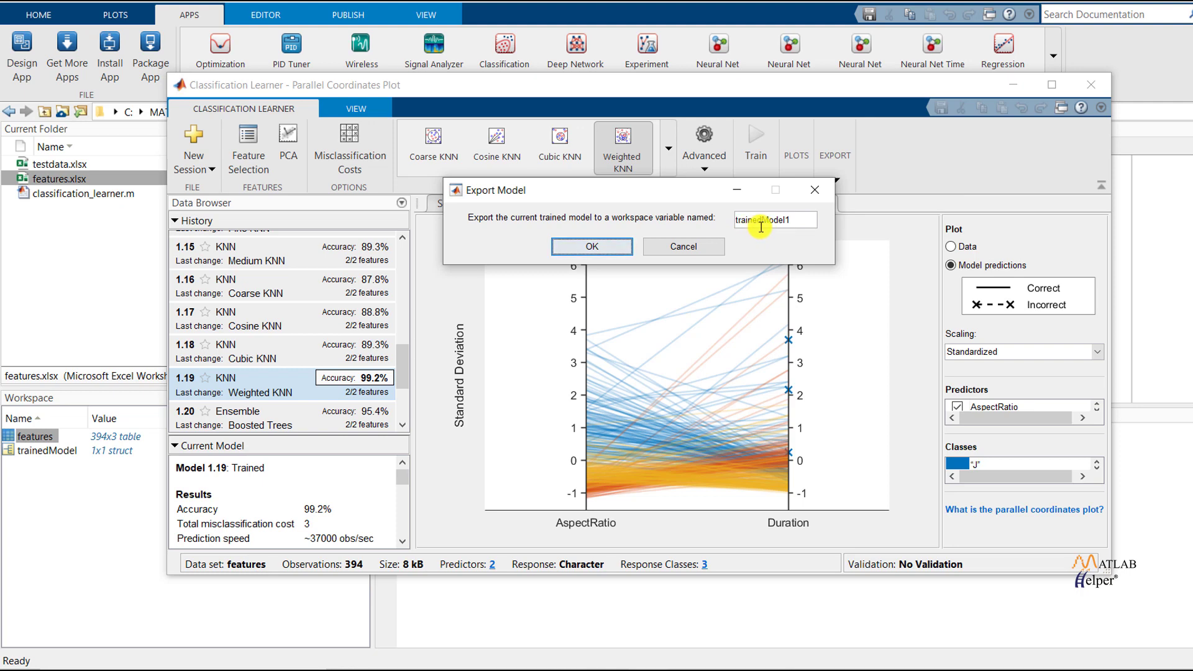
pyautogui.press('Return')
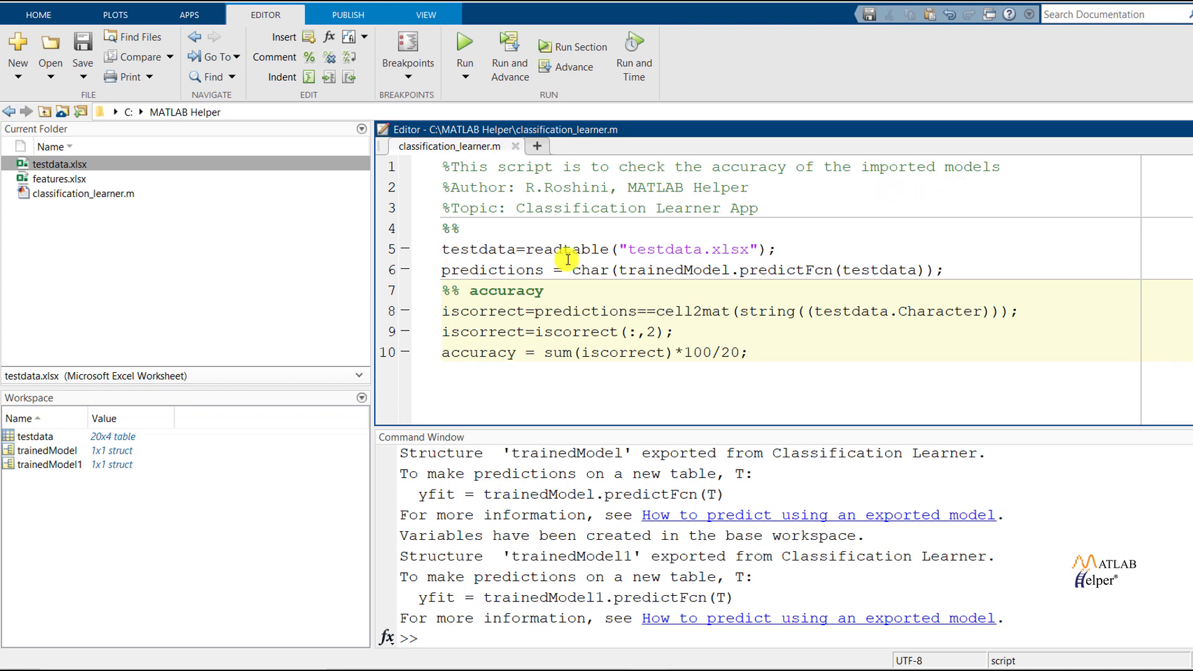
pyautogui.doubleClick(102, 164)
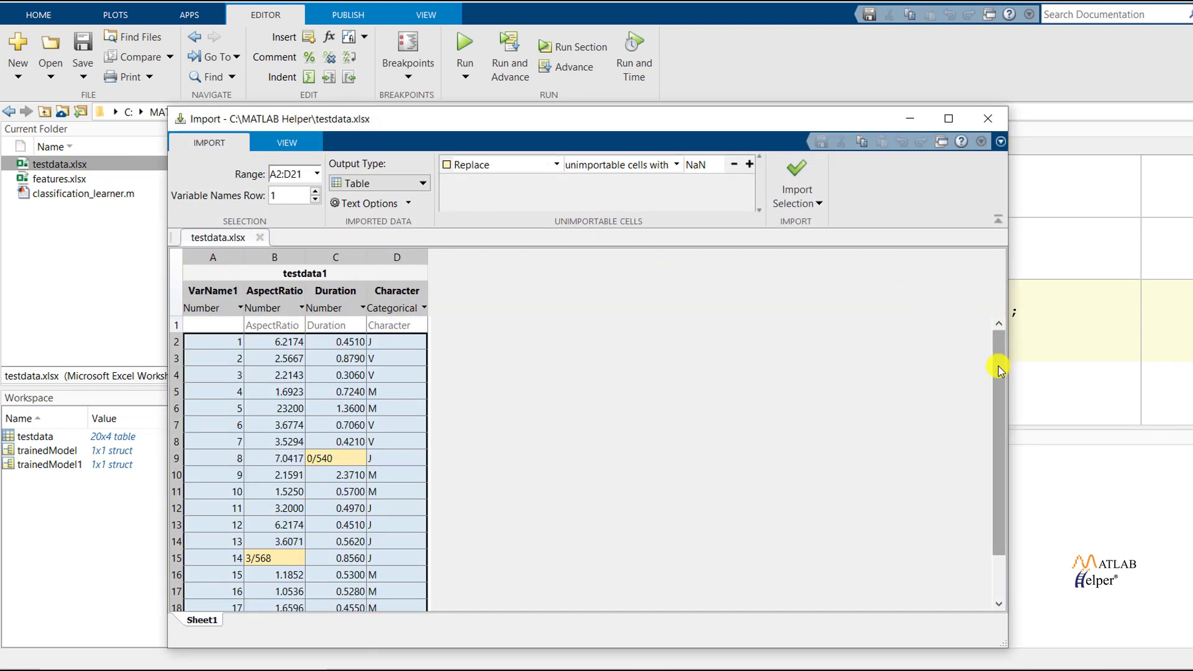
pyautogui.moveTo(996, 366); pyautogui.dragTo(1000, 336)
pyautogui.click(400, 341)
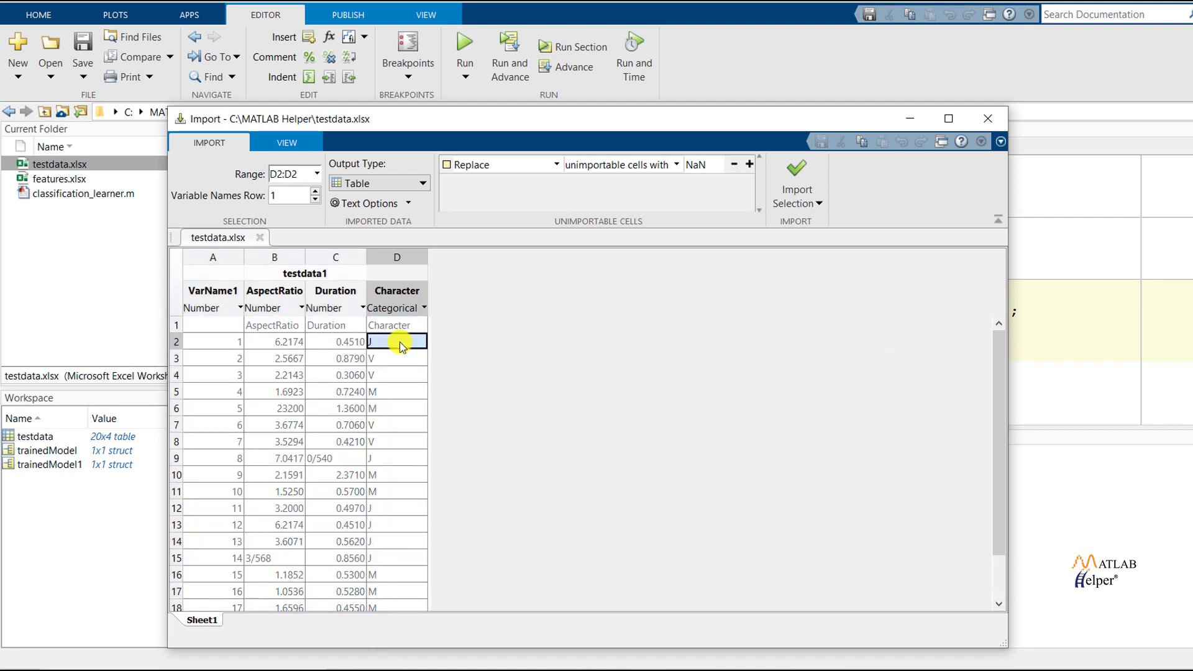
pyautogui.press('Down')
pyautogui.press('Down')
pyautogui.press('Down')
pyautogui.press('Down')
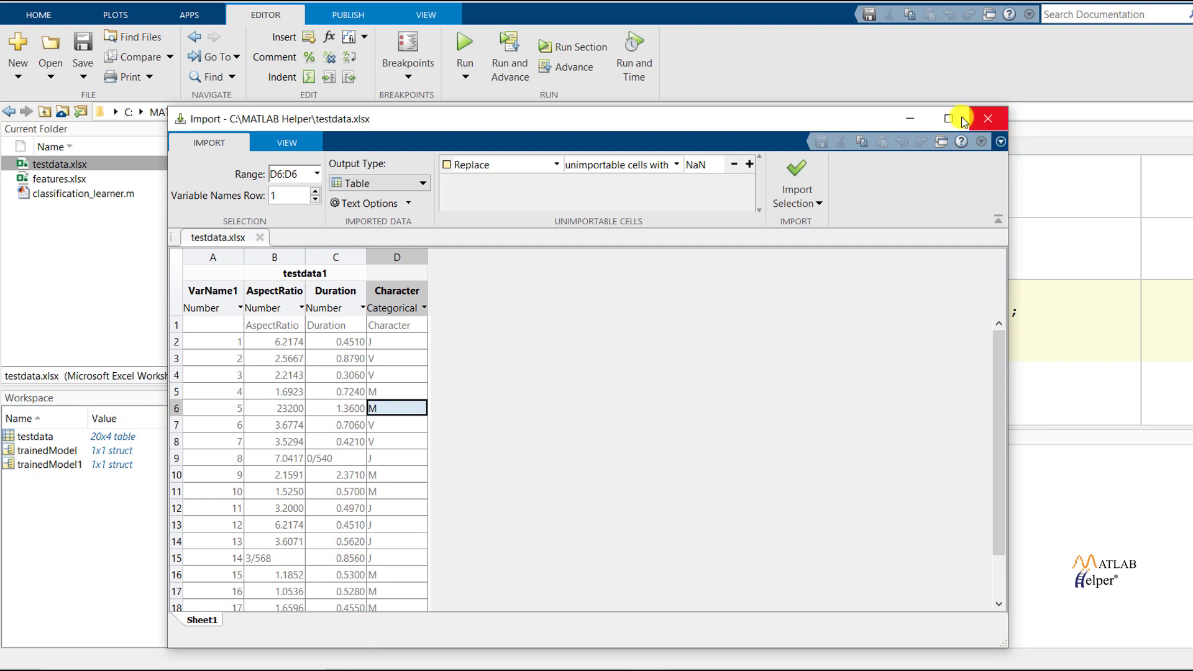
pyautogui.click(980, 121)
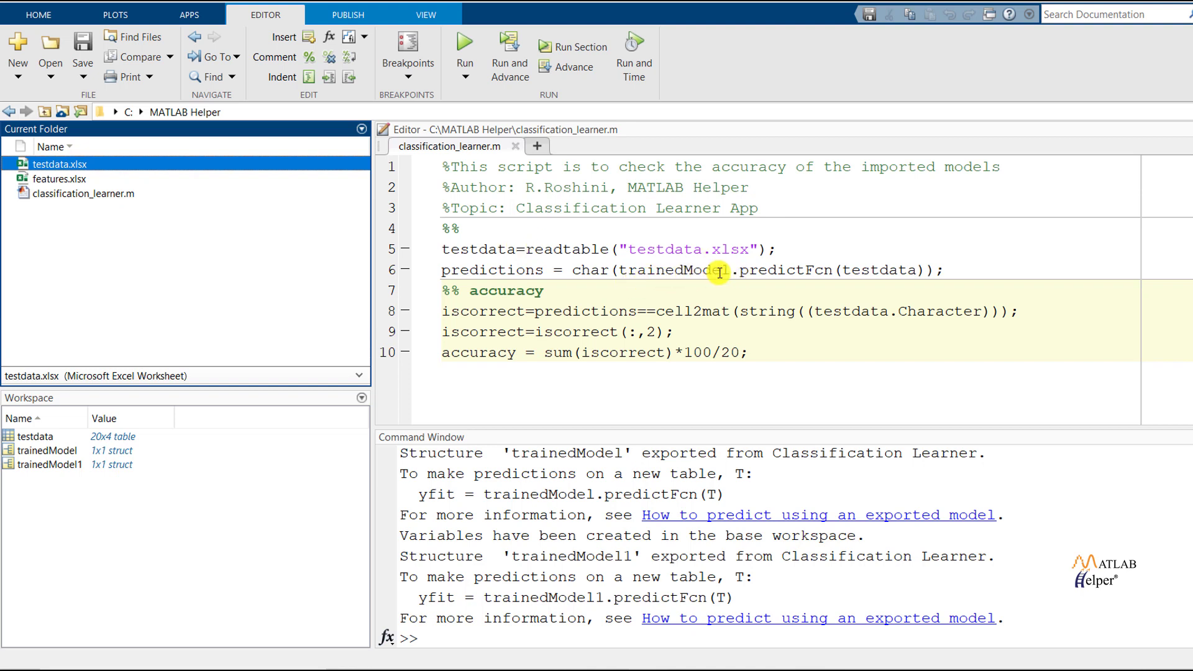
# Run the classification_learner script and display accuracy, which shows 90
pyautogui.click(465, 46)
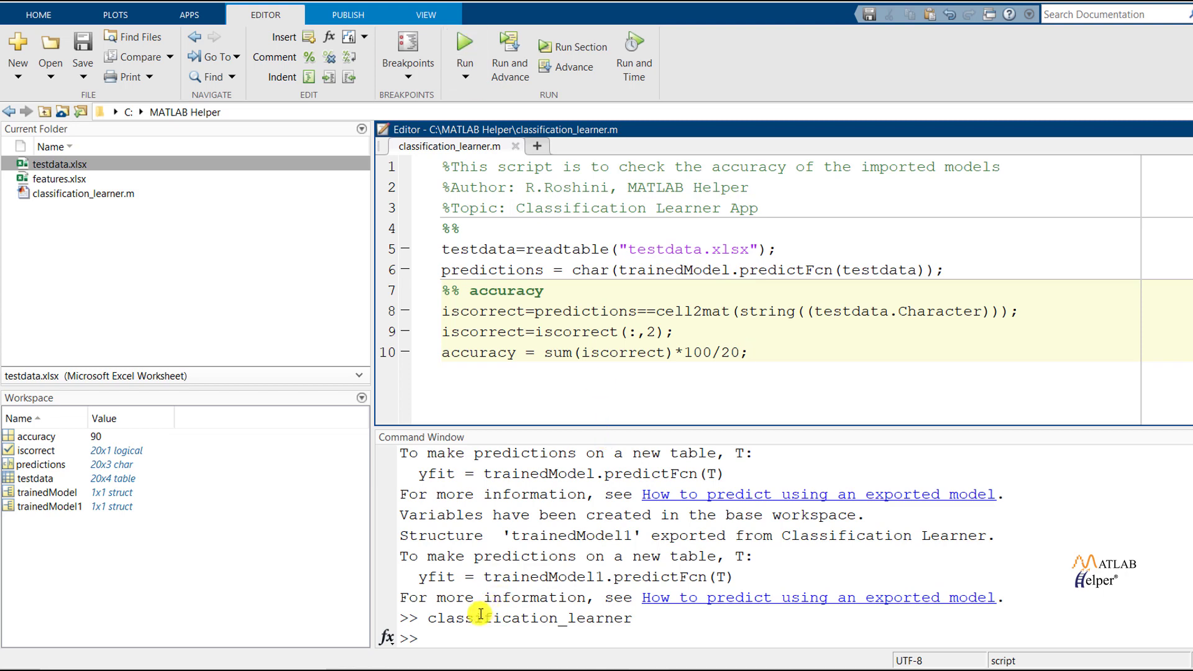
pyautogui.click(452, 634)
pyautogui.write('a')
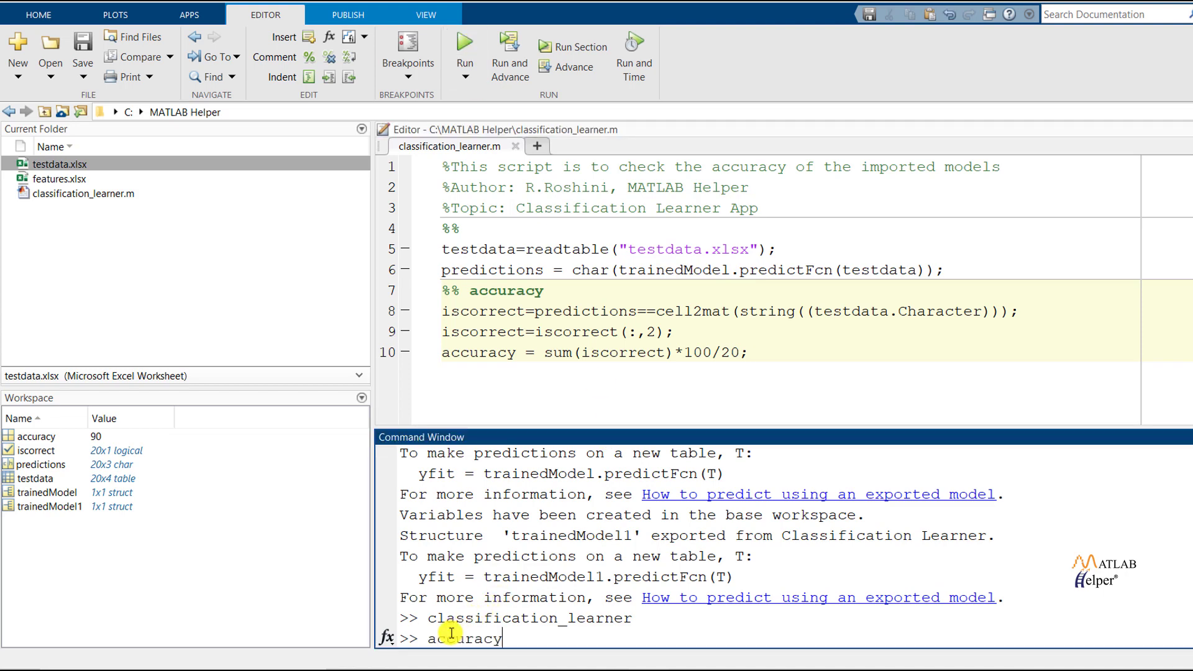
pyautogui.write('ccuracy')
pyautogui.press('Return')
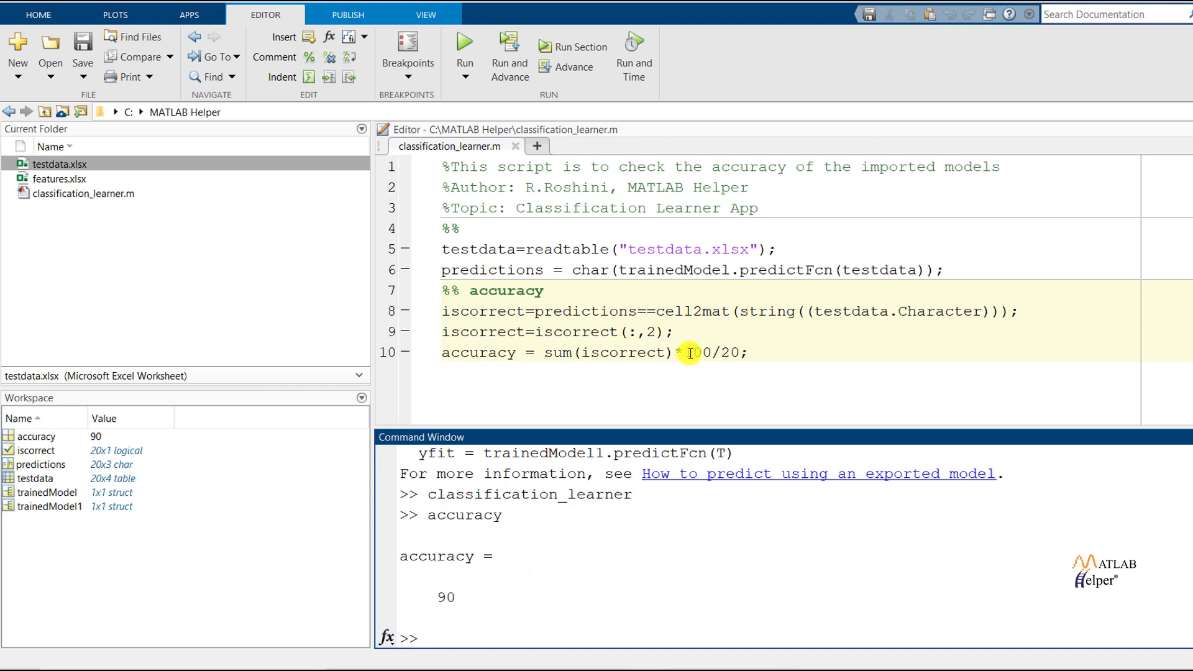
# Edit line 6 of the script to use trainedModel1 instead of trainedModel
pyautogui.click(730, 269)
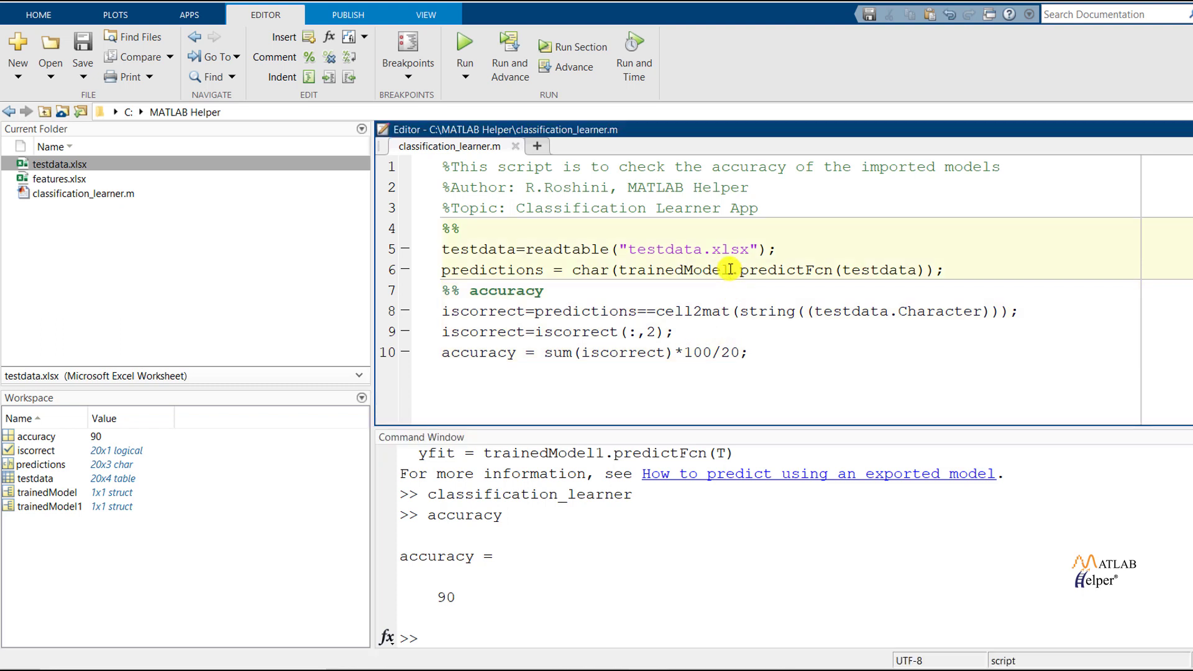
pyautogui.write('1')
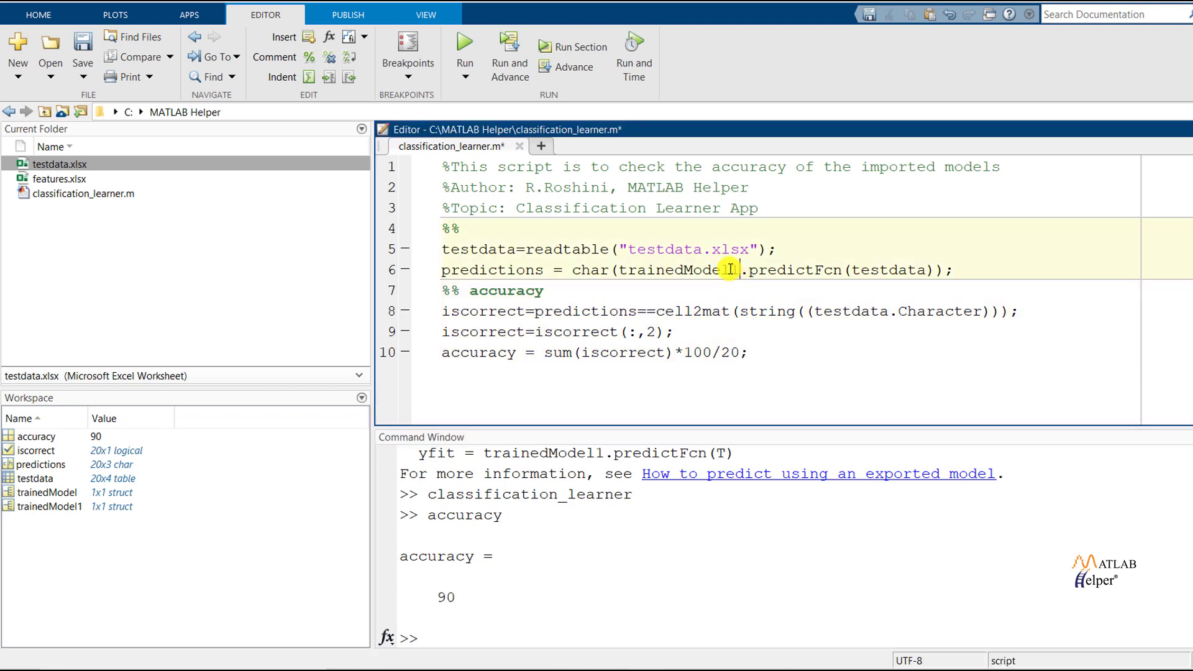
pyautogui.click(741, 292)
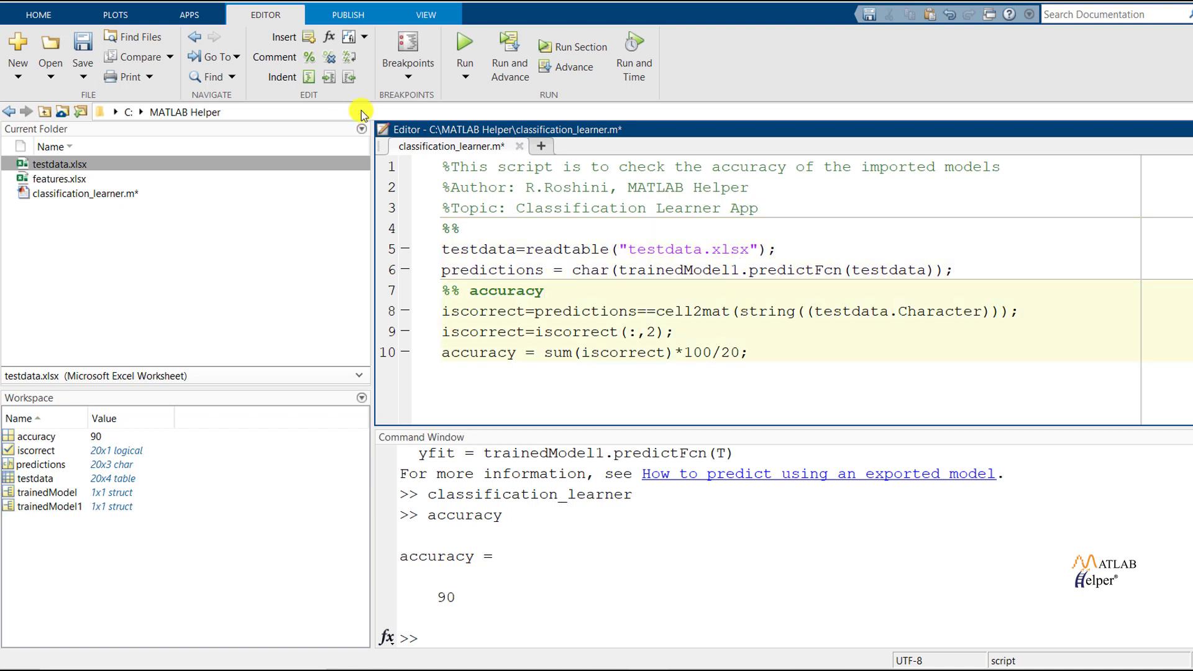
# Save and rerun classification_learner, then display accuracy, now 85
pyautogui.click(463, 41)
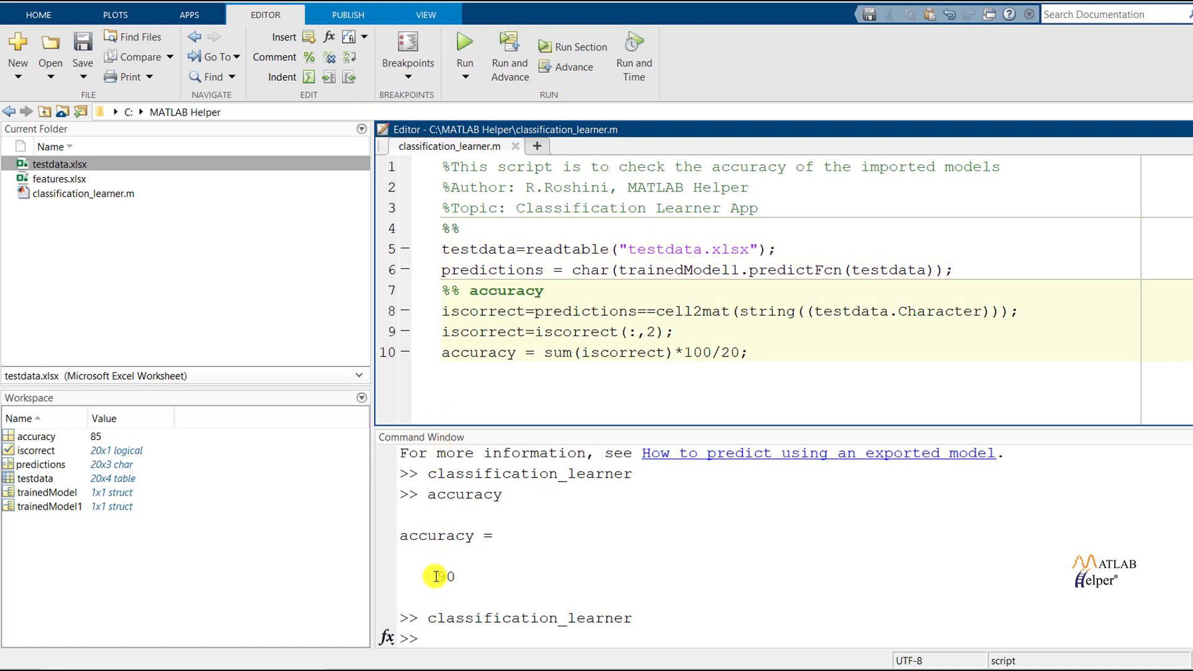
pyautogui.click(438, 637)
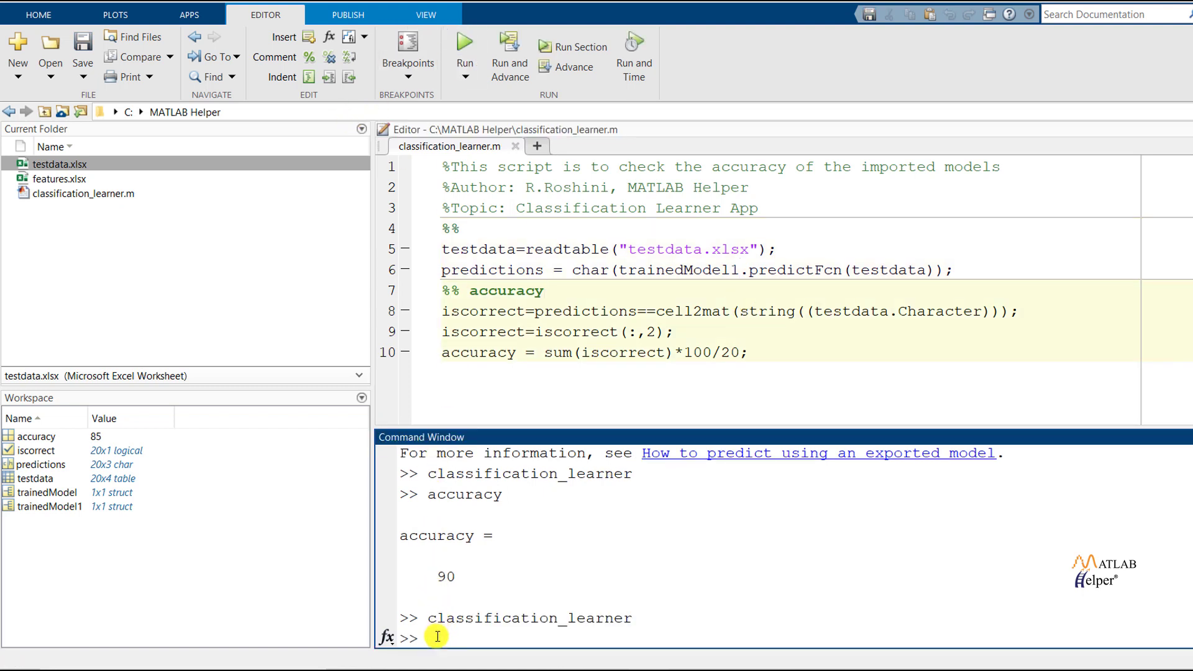
pyautogui.write('accuracy')
pyautogui.press('Return')
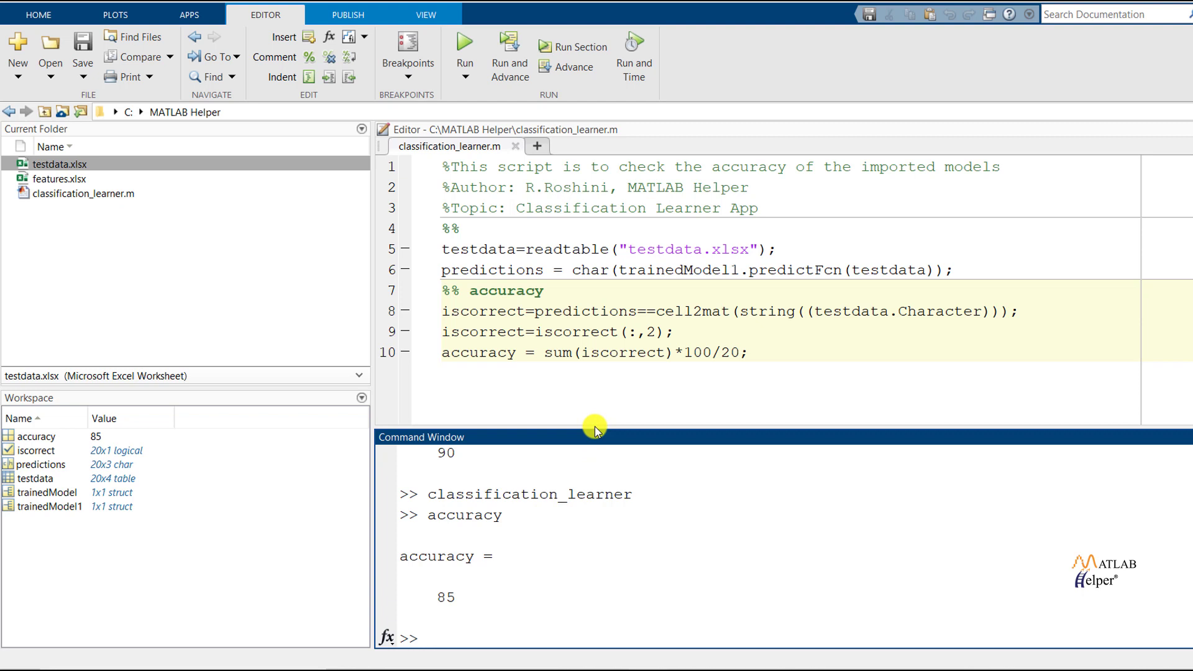
# Resize the Editor and Command Window panes so both accuracy results, 90 and 85, are visible
pyautogui.moveTo(595, 426); pyautogui.dragTo(599, 345)
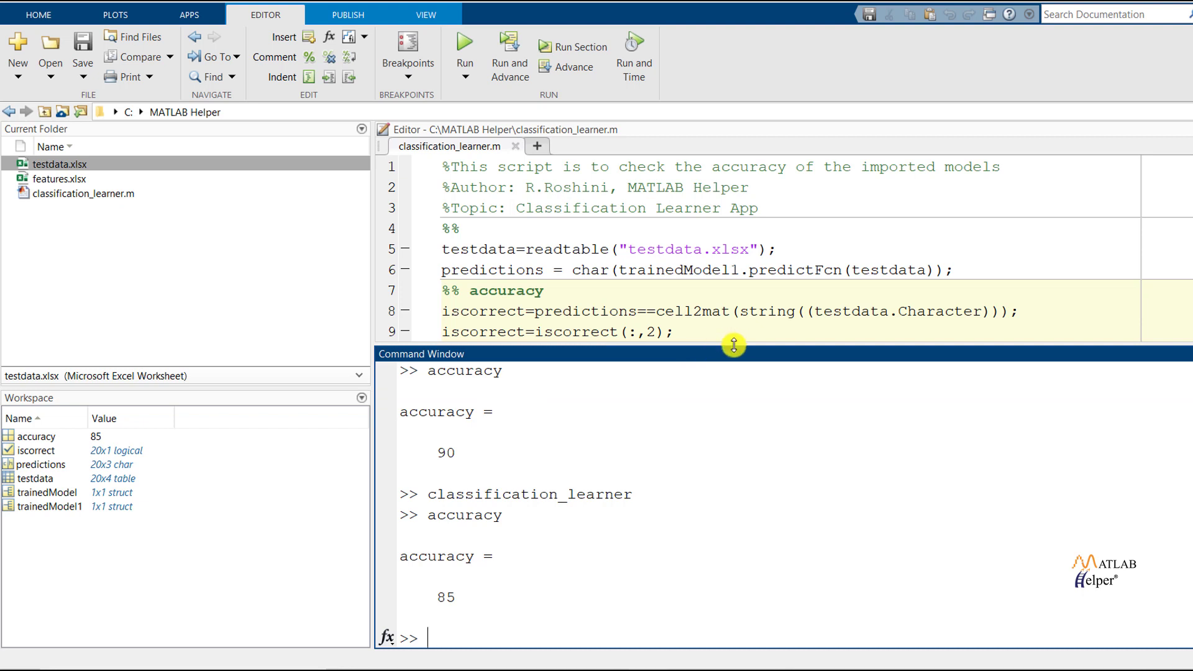
pyautogui.moveTo(734, 345); pyautogui.dragTo(734, 489)
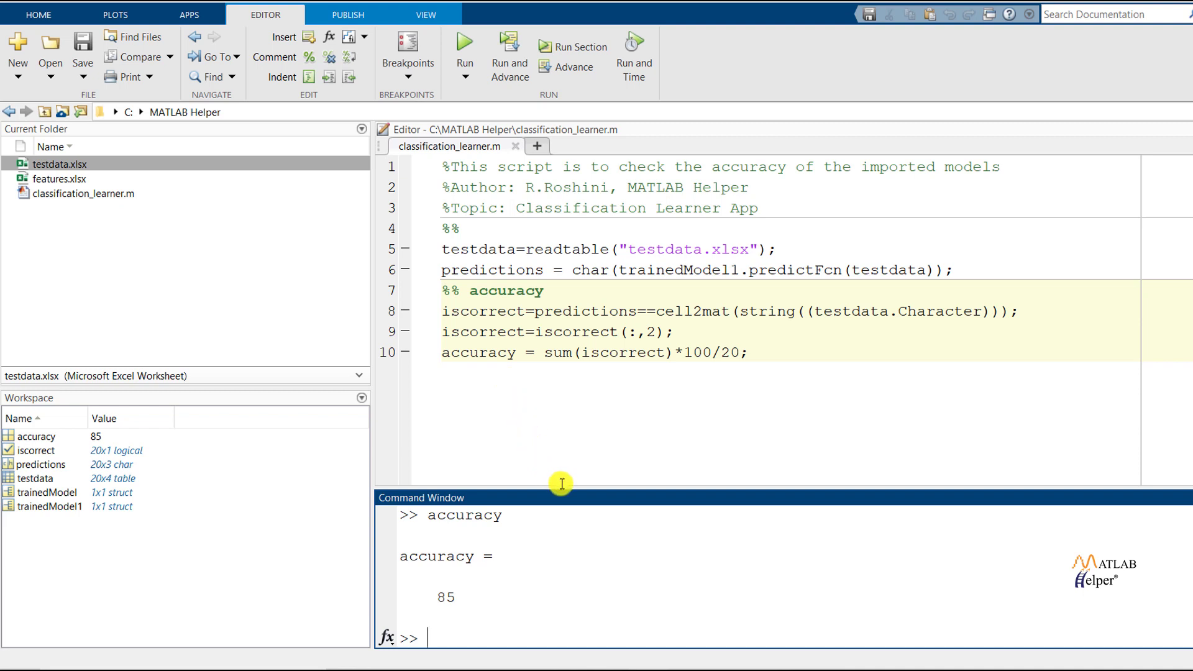
pyautogui.moveTo(557, 489); pyautogui.dragTo(565, 368)
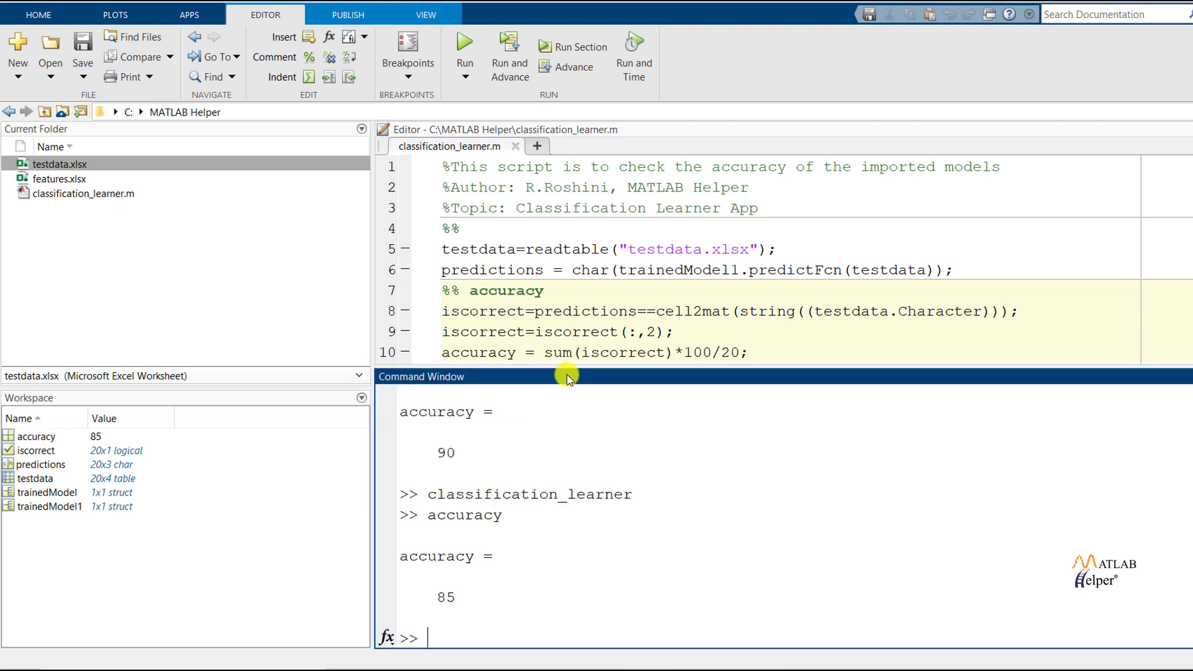